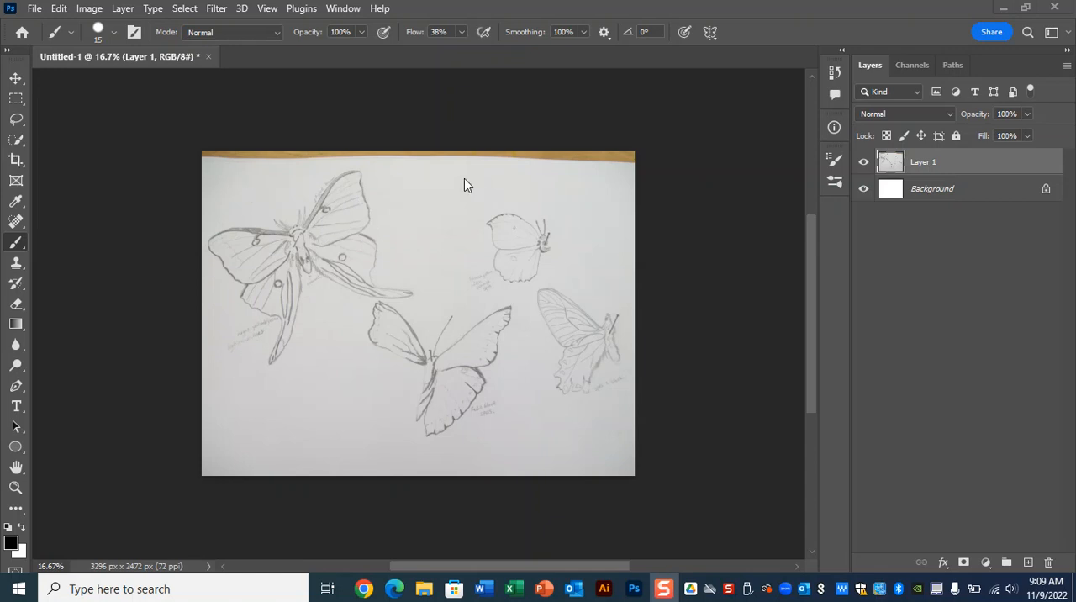
Step: Crop the sketch photo to the large moth, trimming the brown strip along its top, to 1750 x 2400 px
click(12, 163)
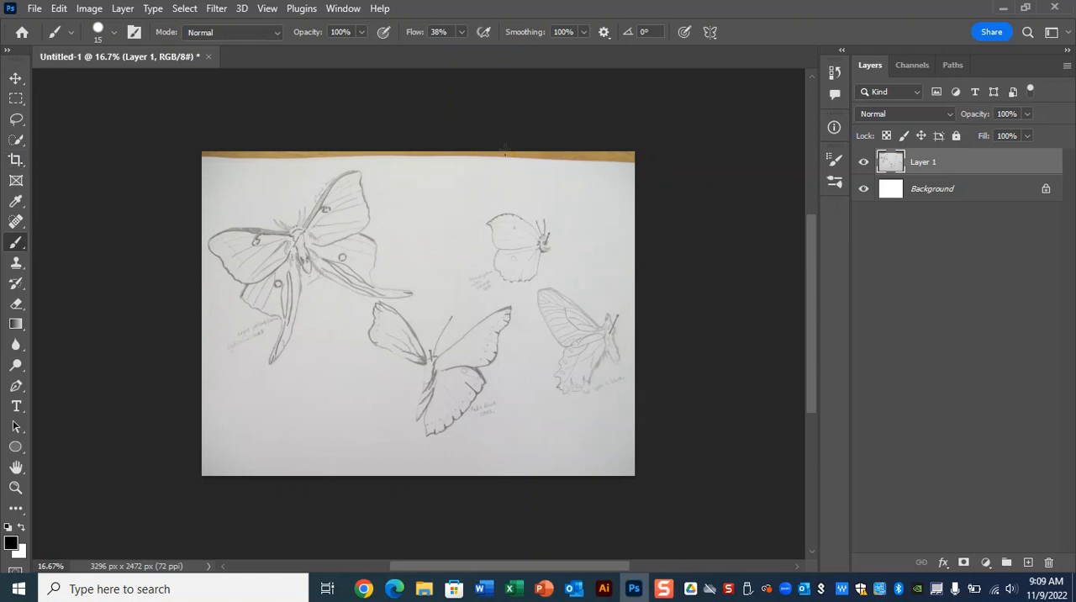
click(15, 159)
drag(652, 320, 536, 320)
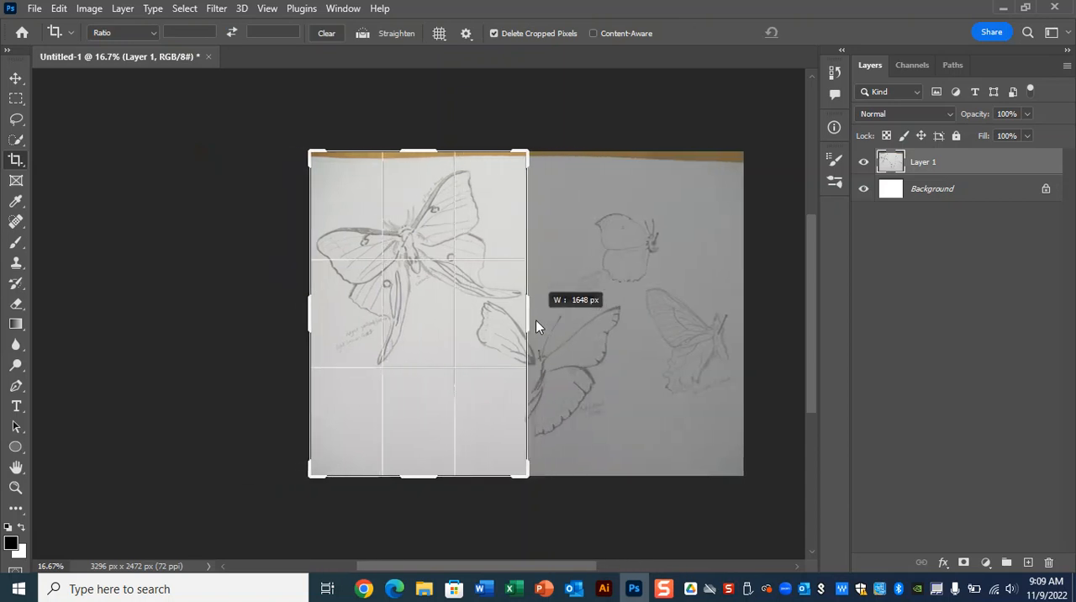
drag(536, 320, 642, 317)
drag(426, 149, 426, 155)
drag(636, 315, 537, 331)
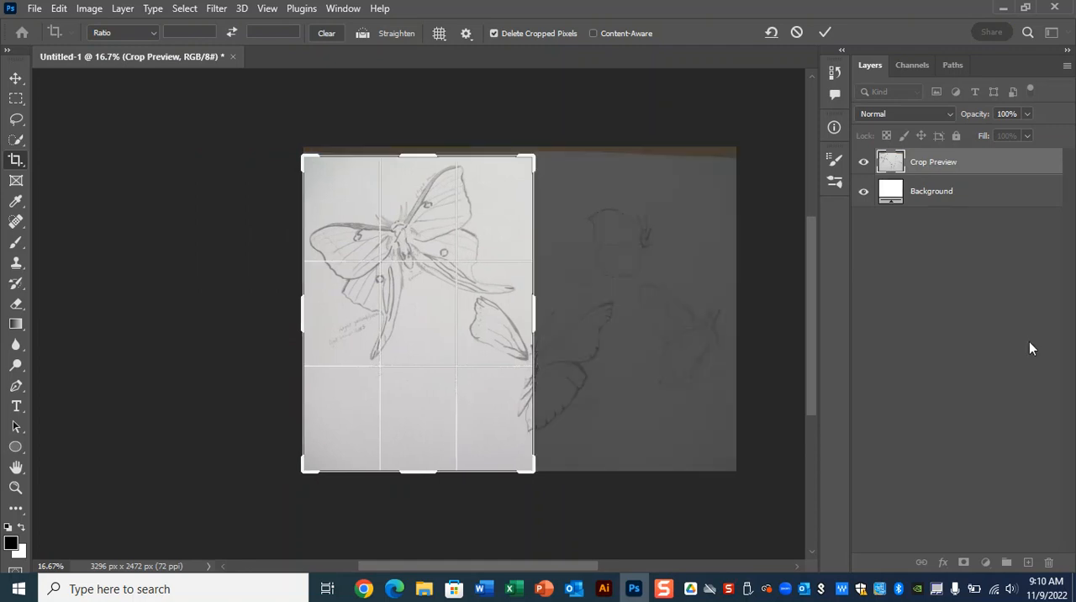
key(Return)
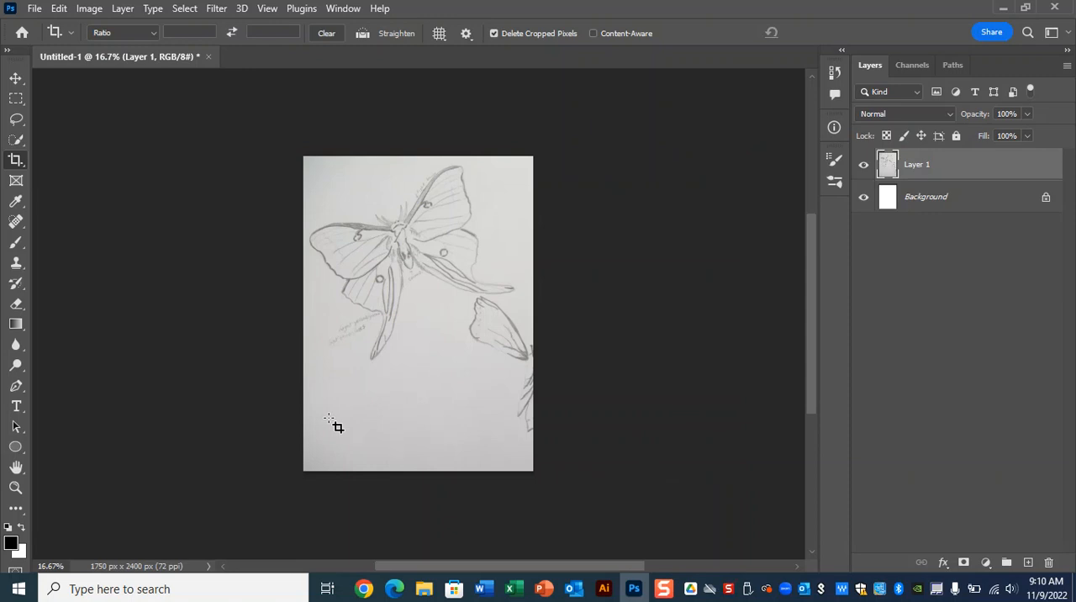
key(ctrl)
key(ctrl)
key(ctrl)
key(ctrl)
key(ctrl)
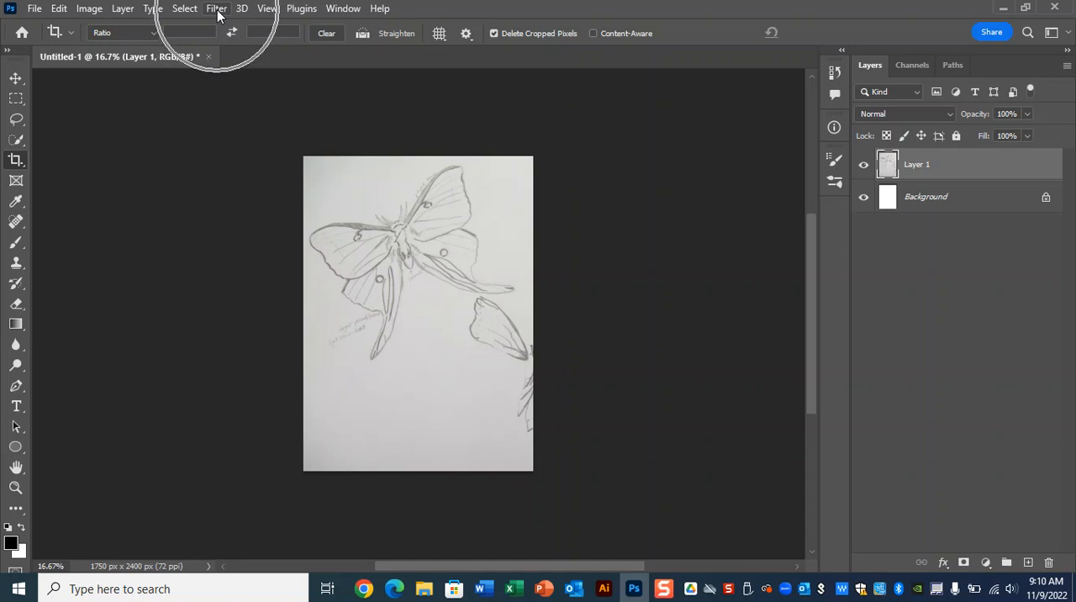
Step: Open the Filter Gallery on the sketch layer and choose the Stamp filter from the Sketch group
click(217, 10)
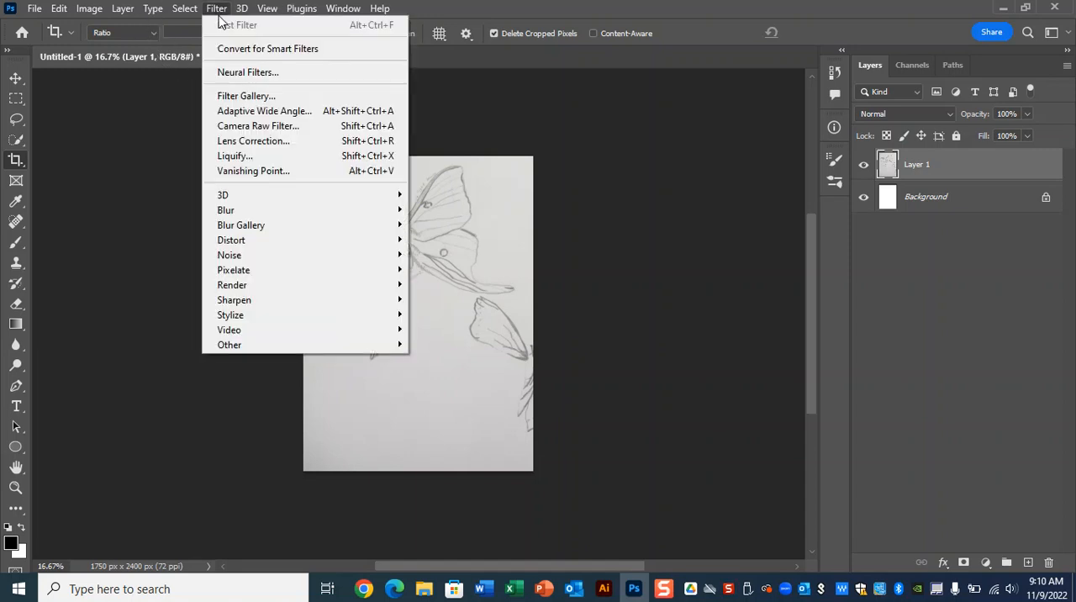
click(245, 96)
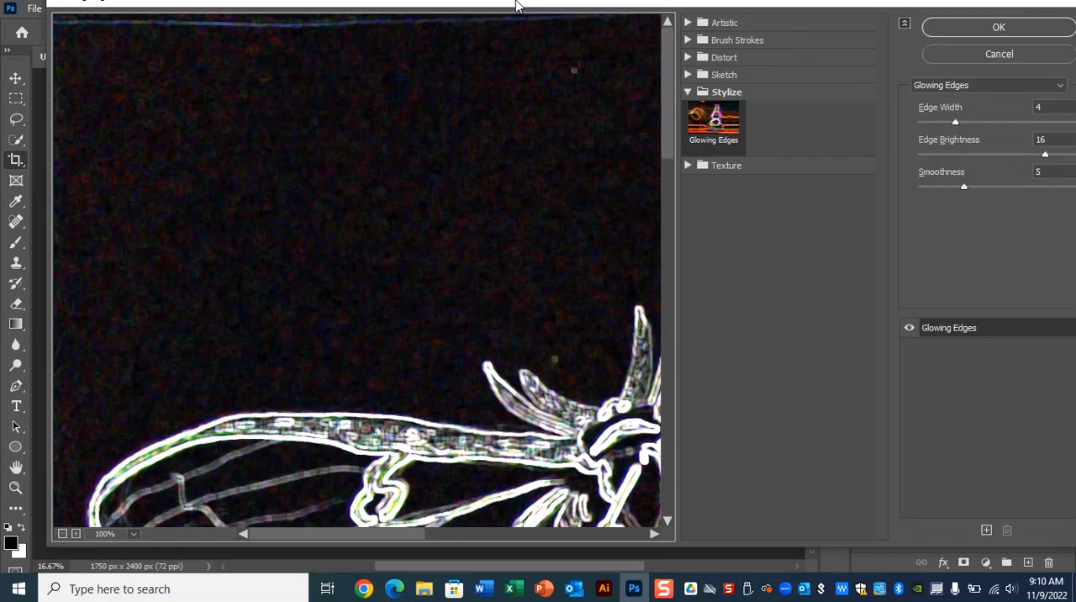
drag(517, 4, 432, 48)
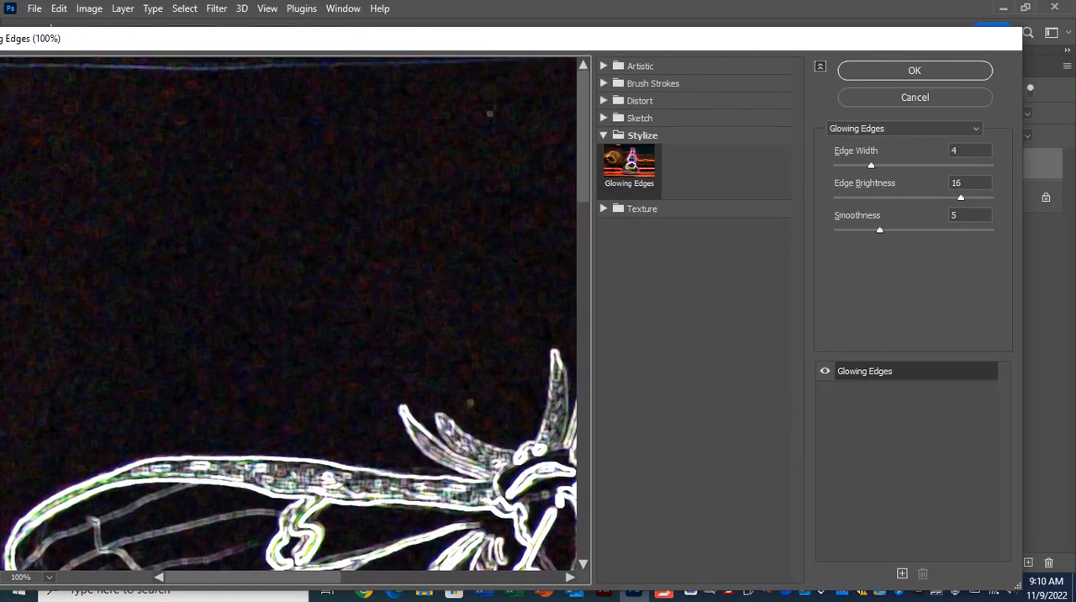
drag(1023, 299, 807, 291)
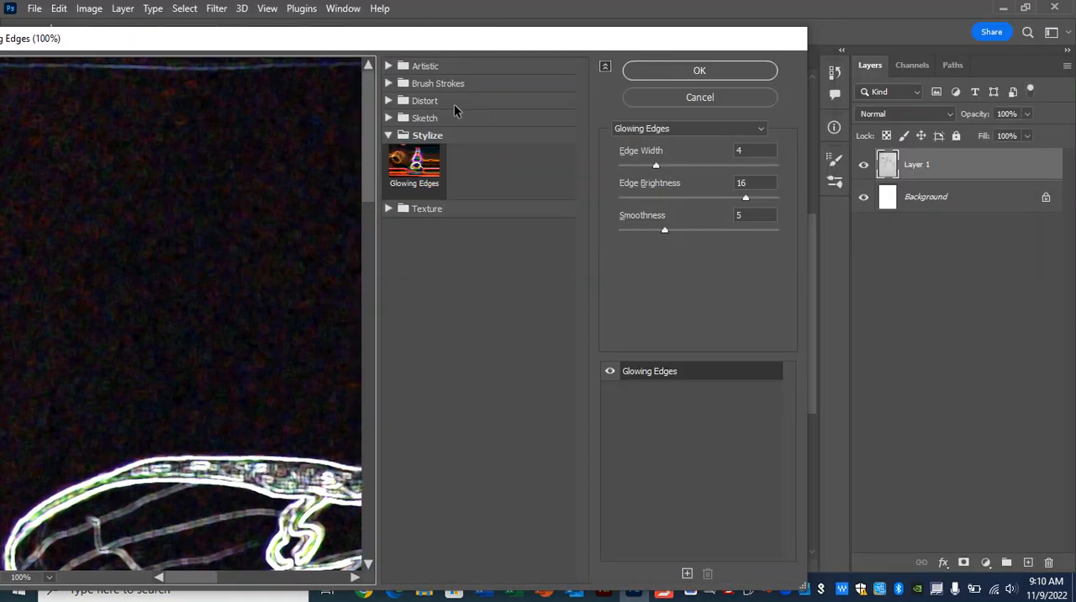
key(ctrl+minus)
key(ctrl+minus)
key(ctrl+minus)
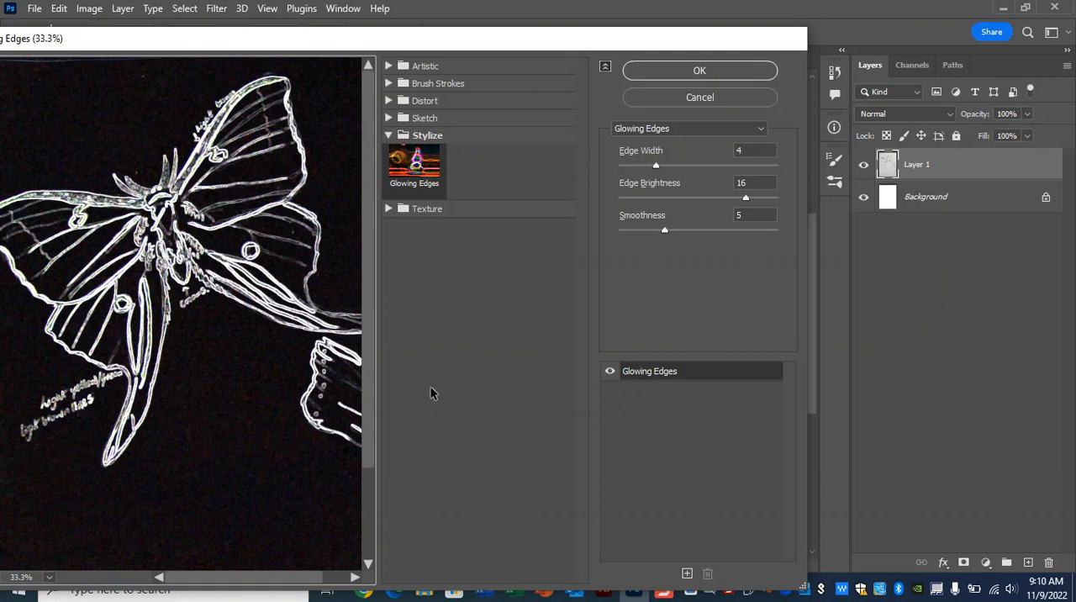
key(ctrl+minus)
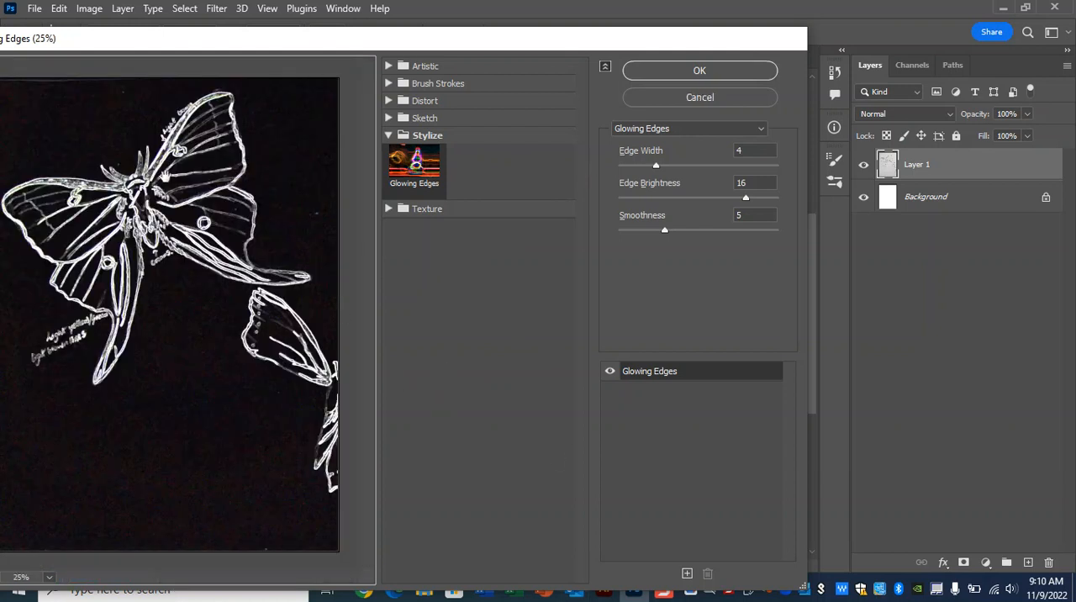
click(389, 118)
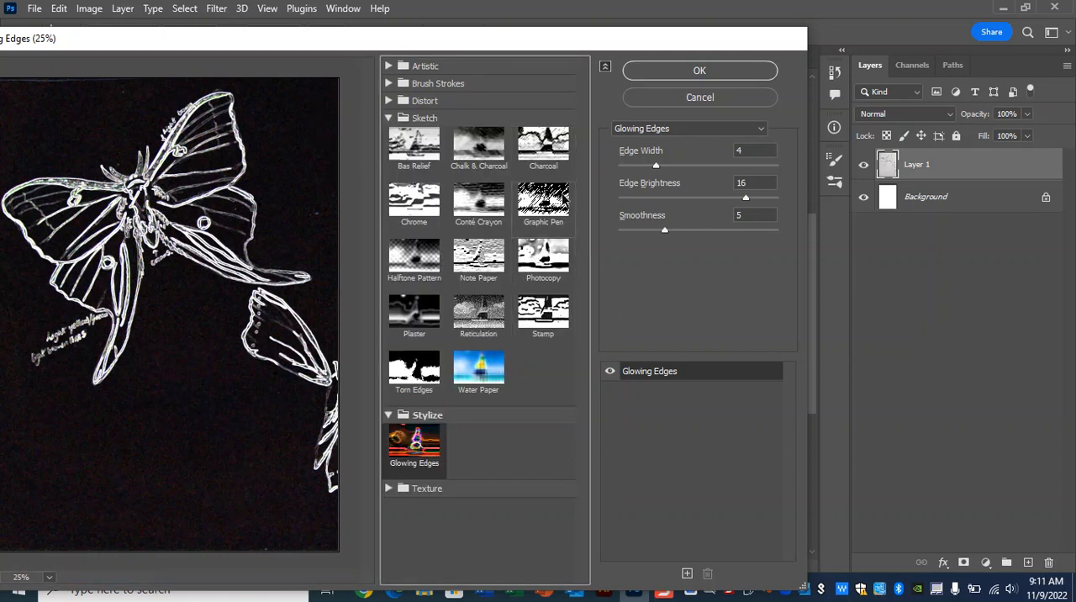
click(558, 193)
click(562, 329)
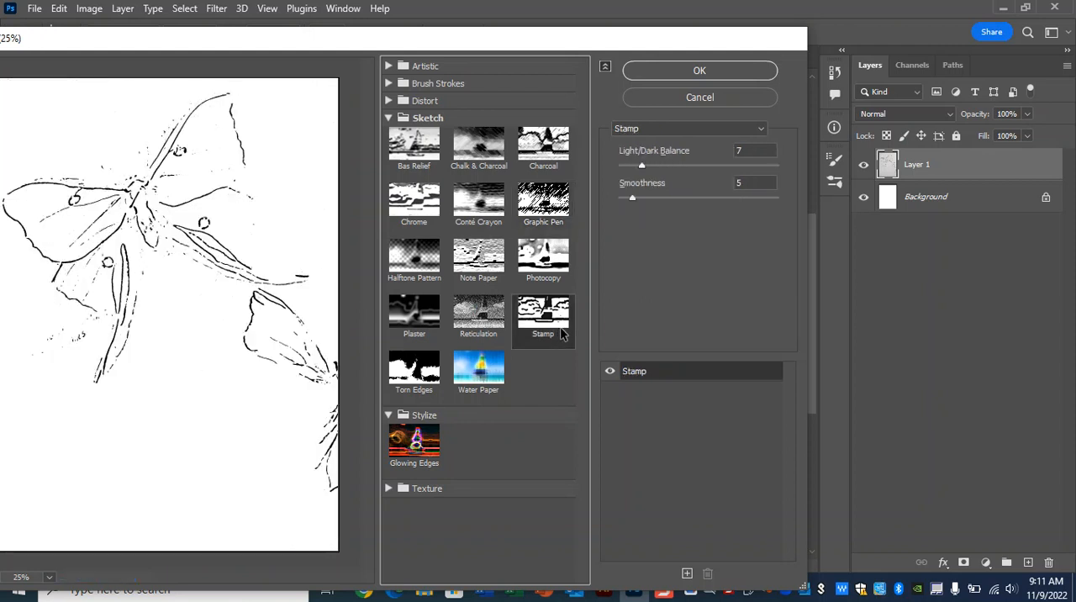
Step: Set the Stamp filter's Smoothness to 1 and Light/Dark Balance to 48, and apply it
mouse_move(634, 197)
mouse_down()
mouse_move(655, 198)
mouse_move(614, 202)
mouse_up()
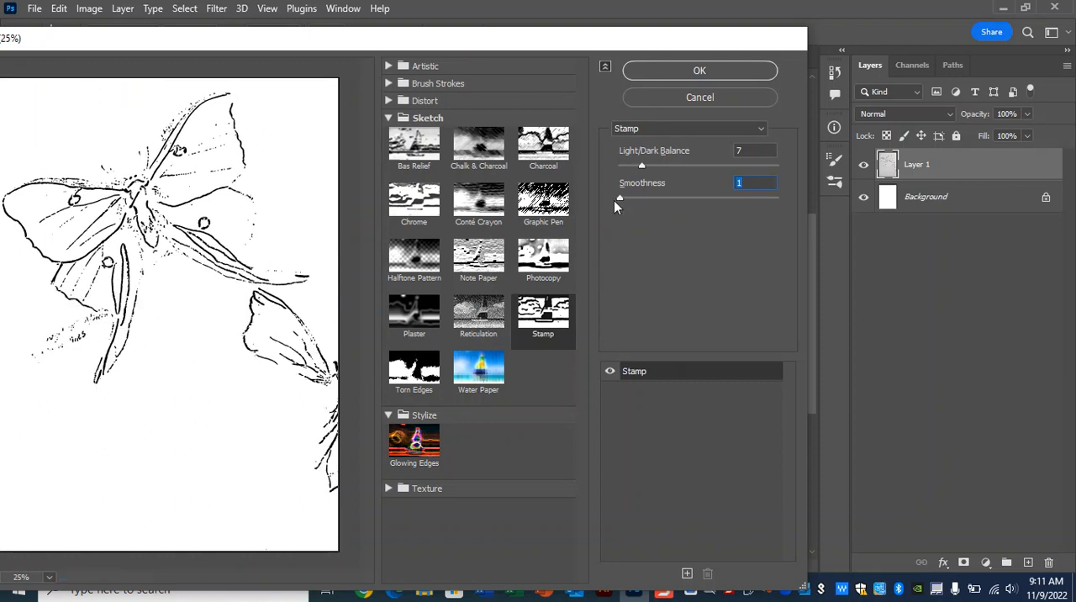
drag(643, 169, 773, 164)
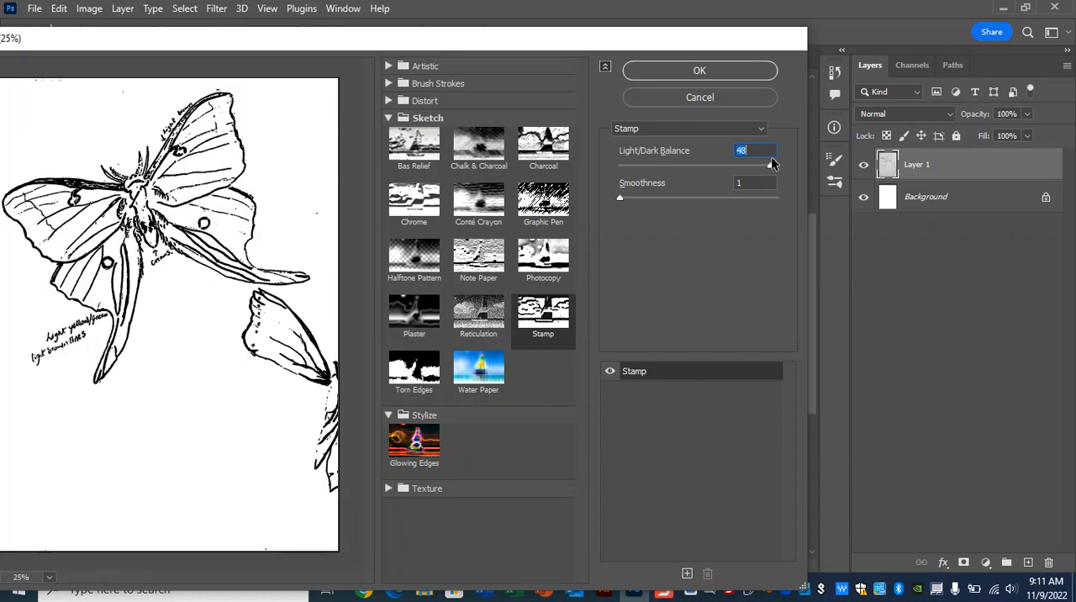
click(666, 74)
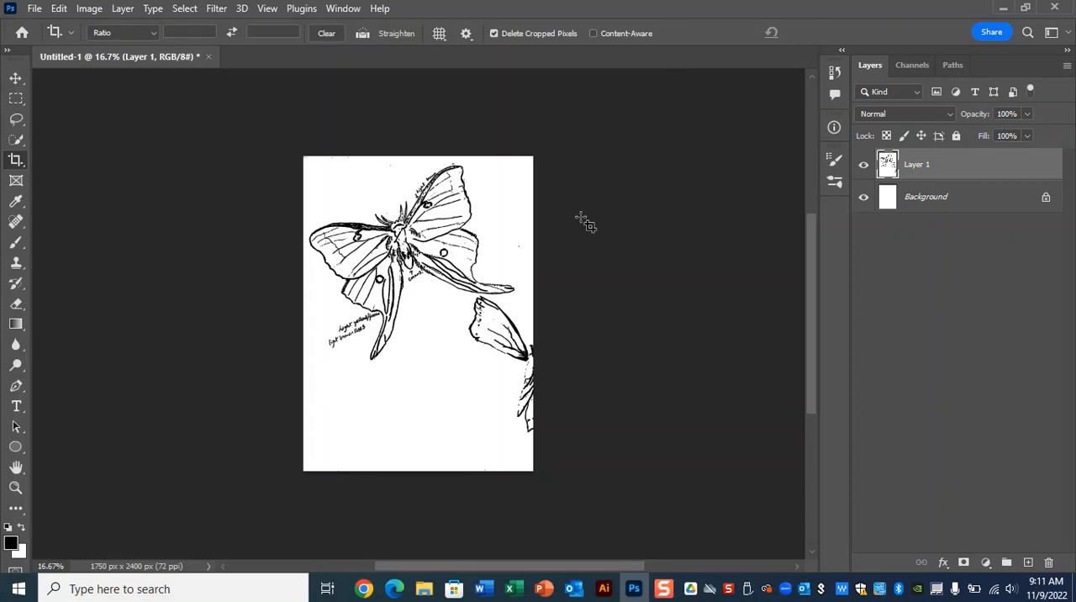
Step: Add a new layer above the sketch and ready the Hard Round brush with white as the foreground color
key(ctrl+plus)
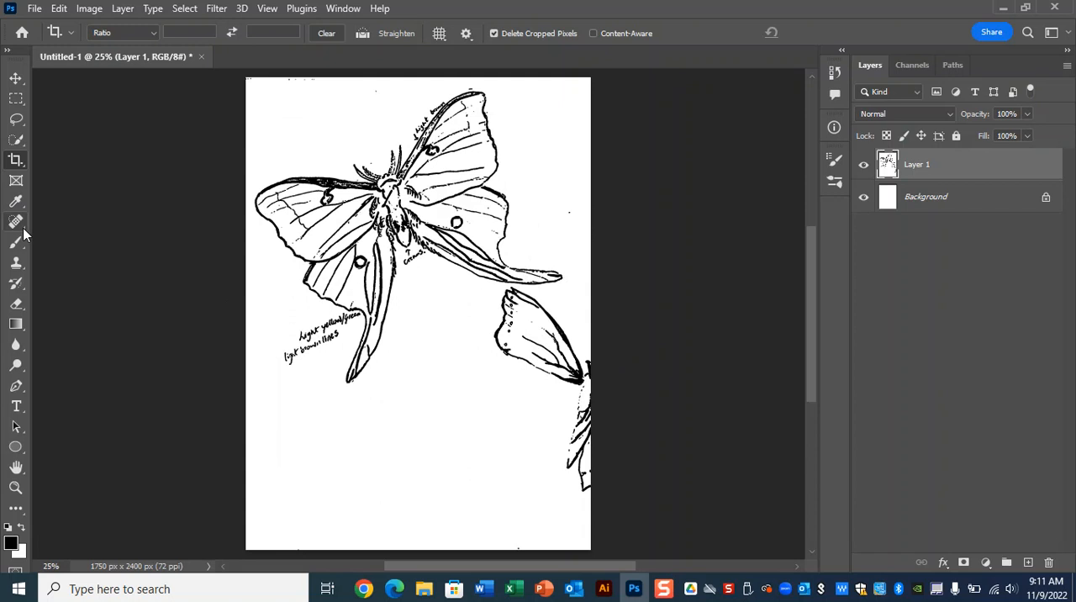
click(1029, 564)
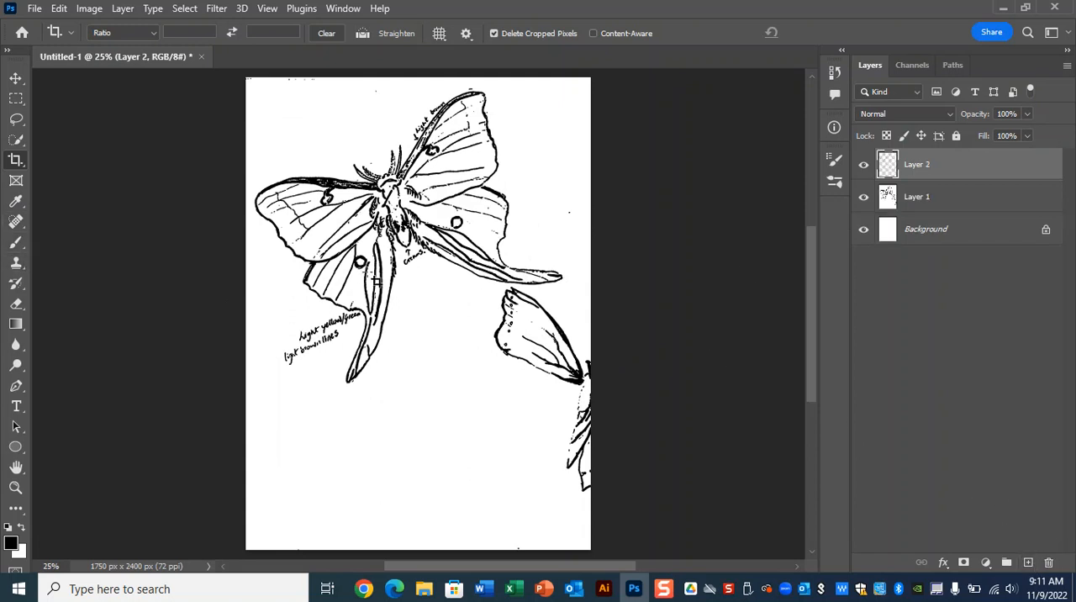
click(15, 243)
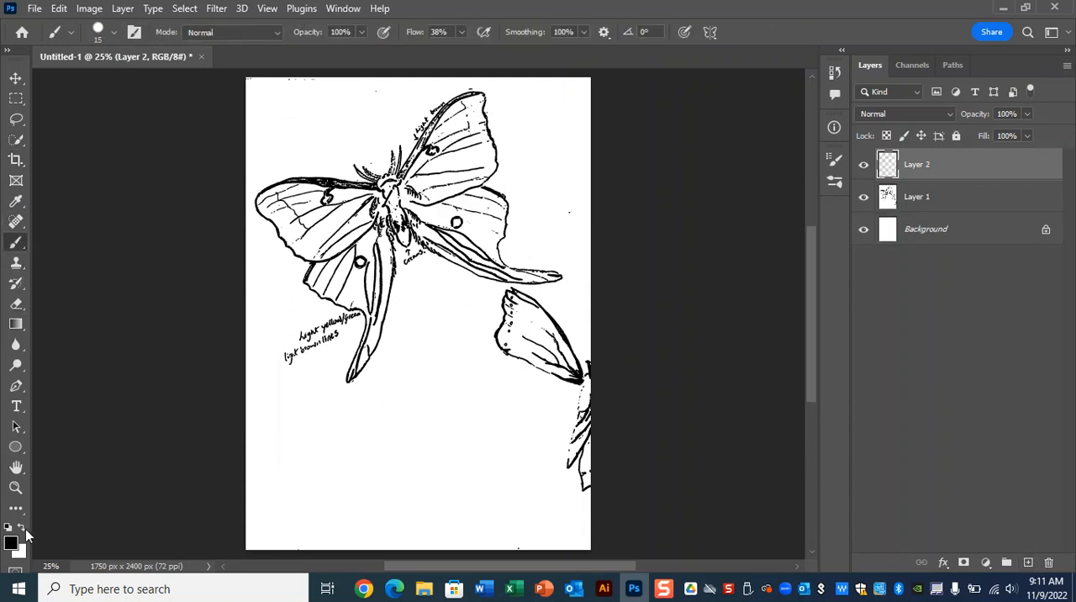
click(25, 533)
click(69, 32)
click(70, 31)
click(114, 32)
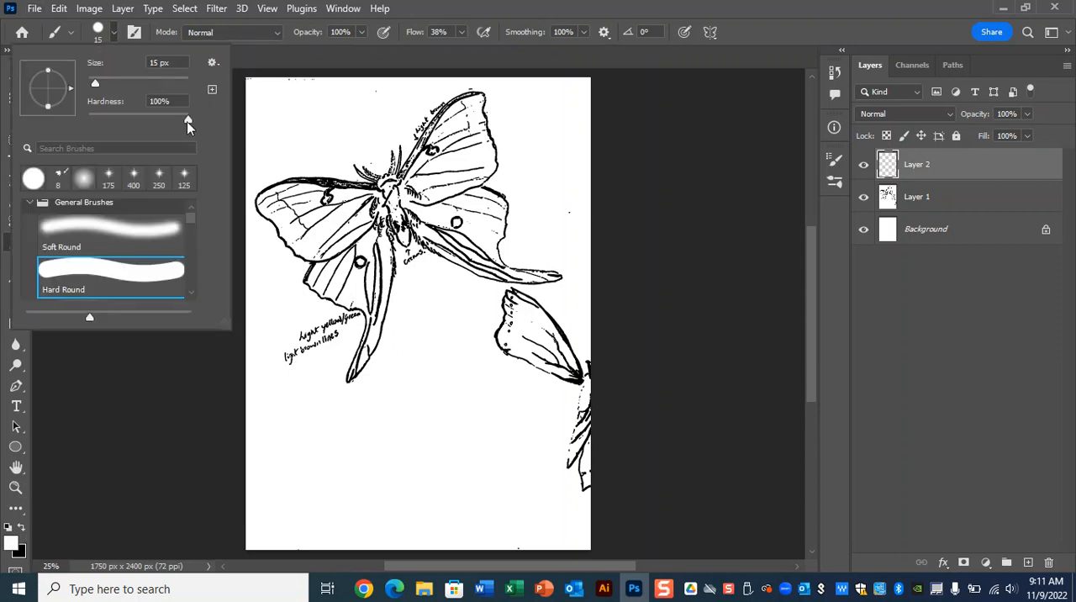
click(99, 36)
Step: Enlarge the brush and paint white over the handwritten color notes below the moth's left wing
key(bracketright)
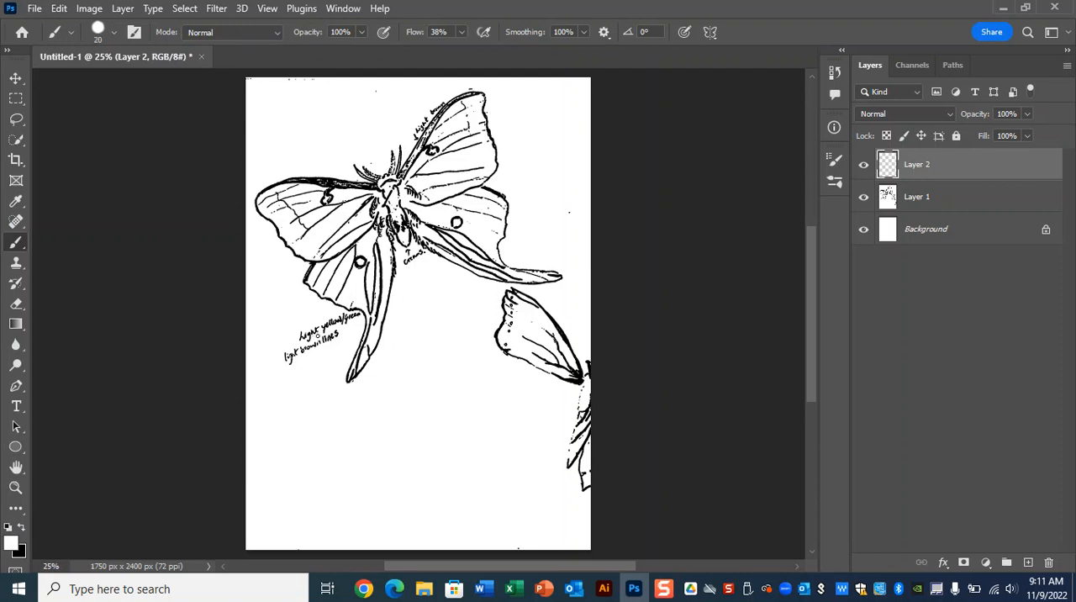
key(bracketright)
key(bracketright)
key(bracketright)
mouse_move(316, 345)
mouse_down()
mouse_move(266, 380)
mouse_move(312, 330)
mouse_move(317, 346)
mouse_move(296, 359)
mouse_move(330, 366)
mouse_move(329, 320)
mouse_move(334, 343)
mouse_move(333, 324)
mouse_move(352, 319)
mouse_move(286, 356)
mouse_move(323, 337)
mouse_move(303, 354)
mouse_move(290, 349)
mouse_move(295, 378)
mouse_up()
Step: Paint white over most of the partial second butterfly at the page's lower right with a large brush
key(bracketleft)
key(bracketleft)
key(bracketleft)
key(bracketright)
key(bracketright)
key(bracketright)
key(bracketright)
key(bracketright)
key(bracketright)
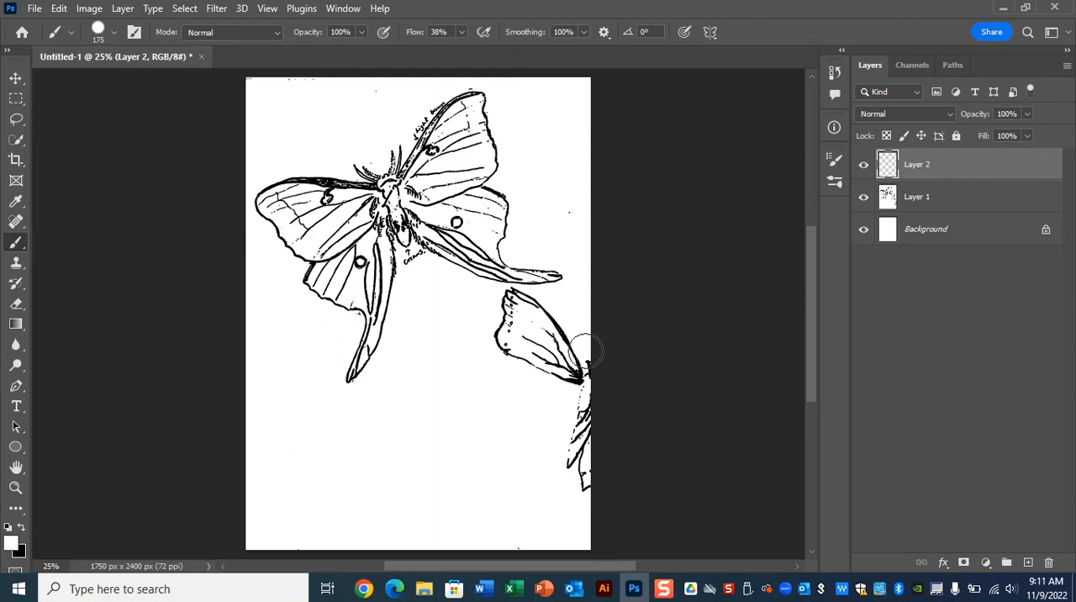
key(bracketright)
drag(591, 384, 571, 346)
drag(600, 421, 596, 405)
drag(518, 337, 534, 341)
Step: Set the brush to 125 px with 100% flow and paint out the second butterfly's remaining upper wing tip
key(bracketleft)
key(bracketleft)
key(bracketleft)
key(bracketleft)
key(bracketleft)
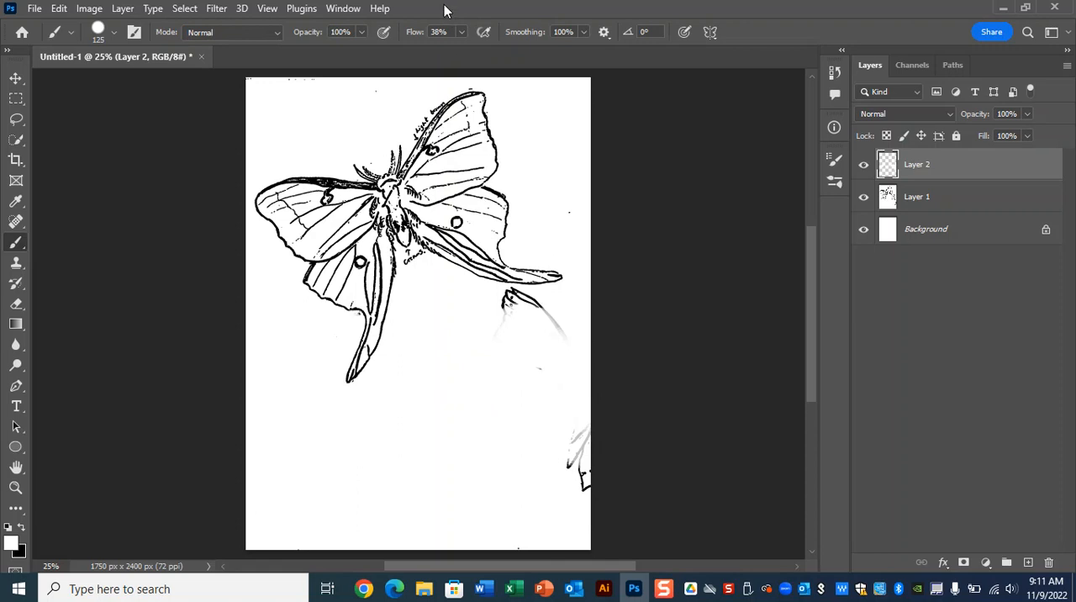
click(460, 32)
drag(463, 53, 514, 52)
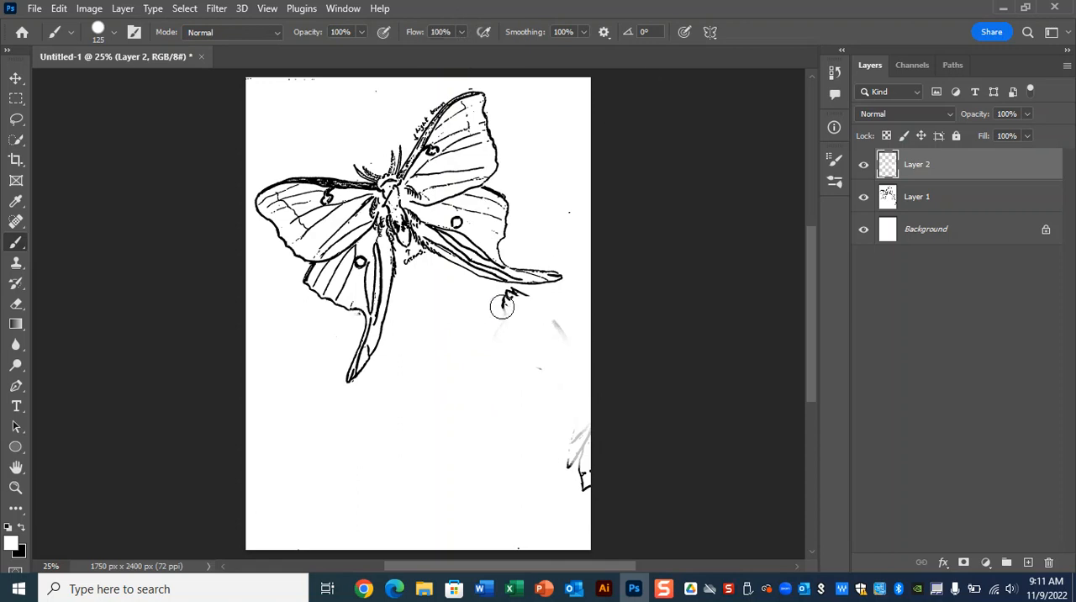
drag(496, 298, 534, 292)
Step: Set the brush smoothing to 0% and paint out the remaining butterfly fragments and the specks around the moth
click(583, 32)
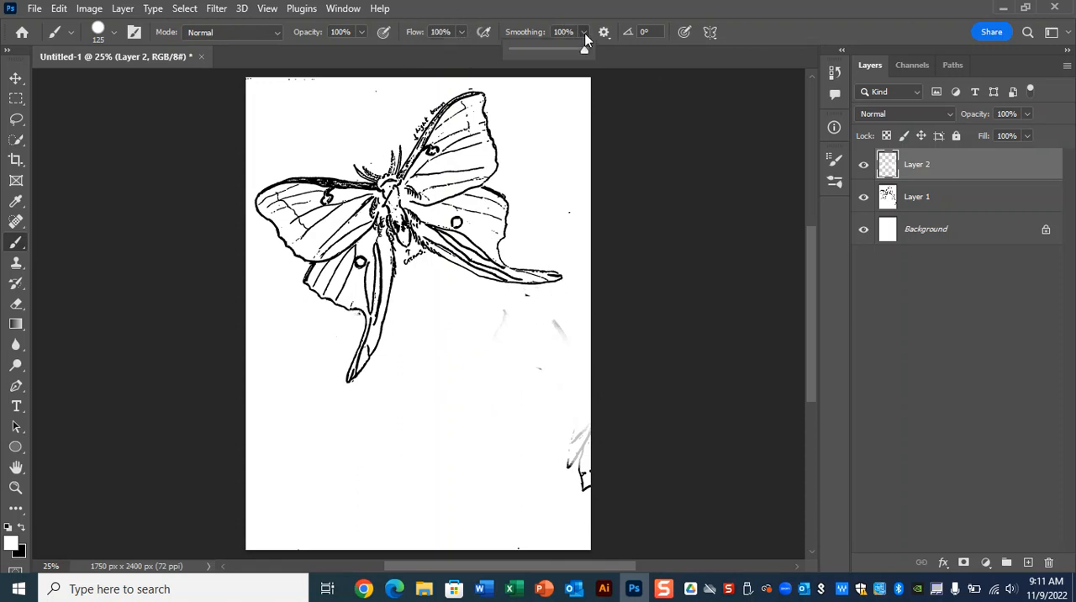
drag(530, 56, 470, 56)
mouse_move(529, 300)
mouse_down()
mouse_move(517, 331)
mouse_move(584, 377)
mouse_move(606, 454)
mouse_move(534, 384)
mouse_move(567, 225)
mouse_move(585, 237)
mouse_up()
mouse_move(350, 96)
mouse_down()
mouse_move(253, 71)
mouse_move(467, 82)
mouse_up()
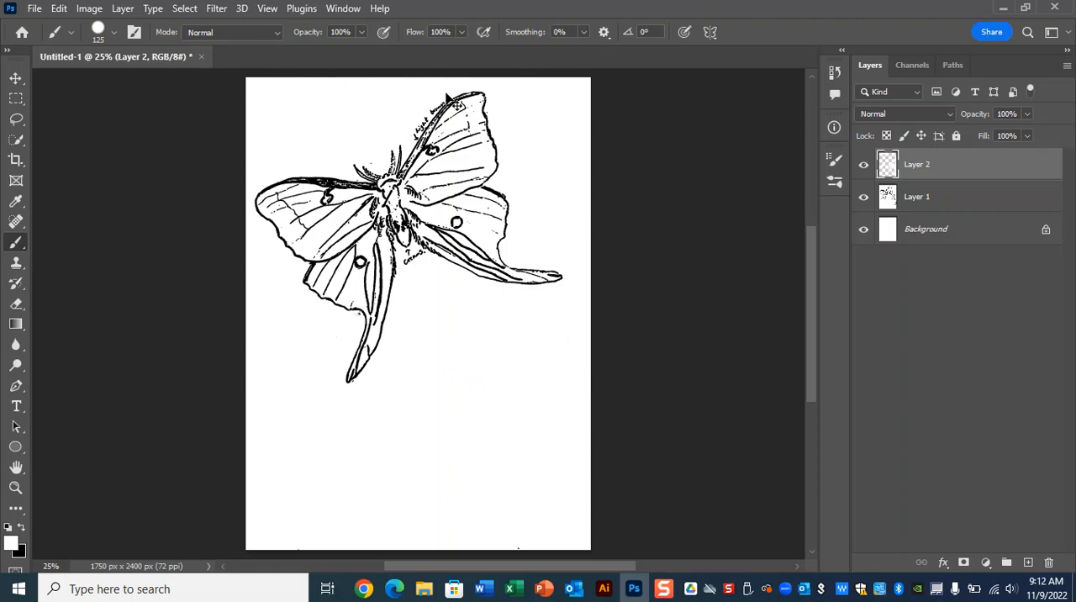
Step: Reduce the brush to 60 px and paint white over the remaining handwritten notes, including "light brown" beside the upper wing
key(ctrl+plus)
key(ctrl+plus)
scroll(567, 374, up, 10)
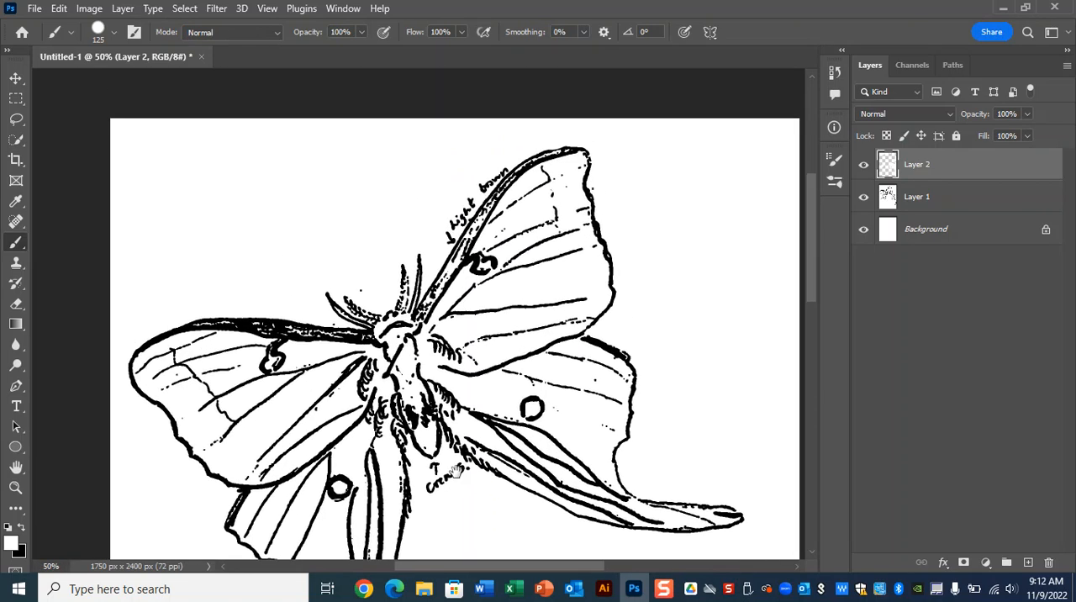
scroll(432, 498, down, 3)
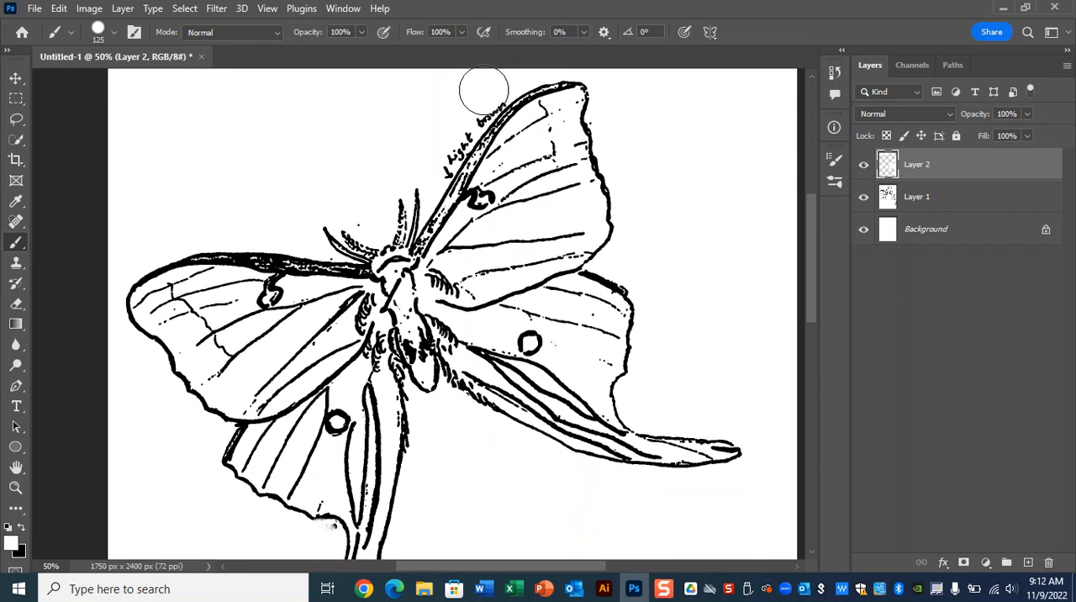
key([)
key([)
key([)
key([)
key([)
drag(442, 166, 495, 93)
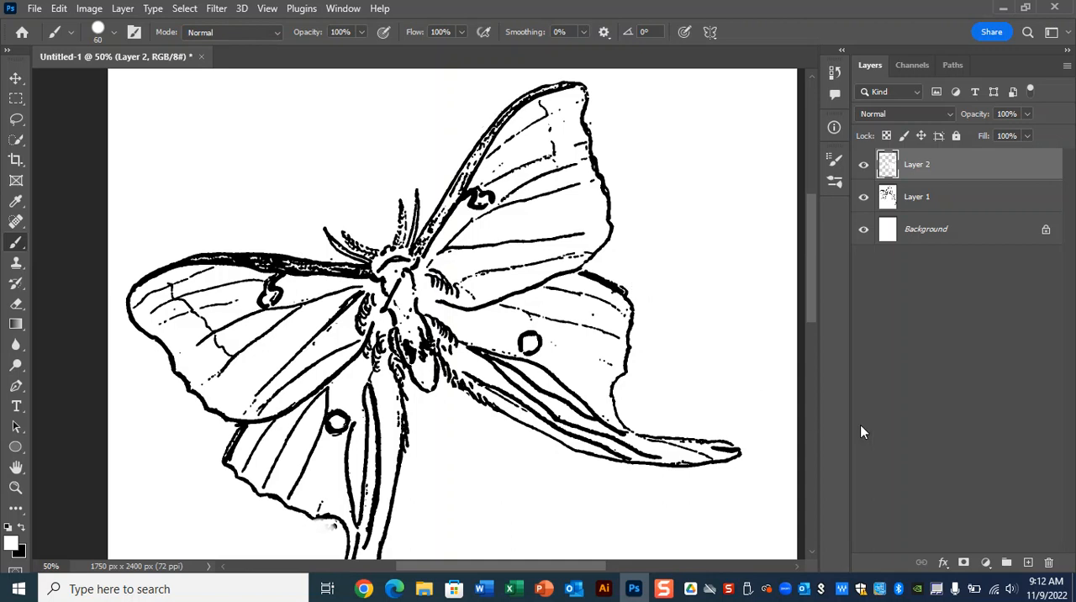
Step: Create a new blank print document 8 inches wide and 10 inches high at 300 pixels/inch
key(ctrl+minus)
key(ctrl+minus)
key(ctrl+minus)
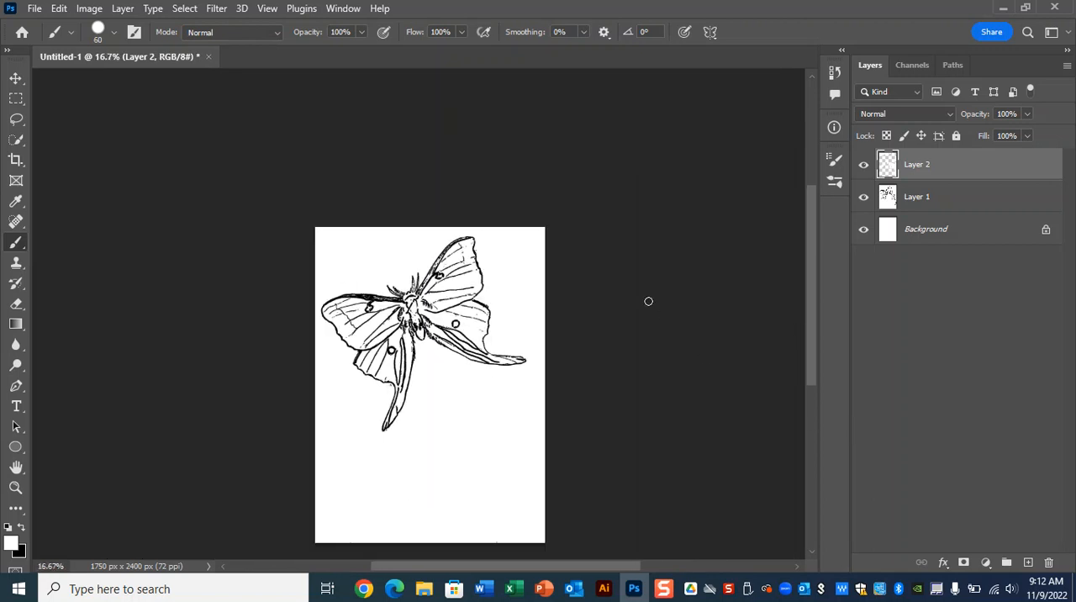
click(35, 10)
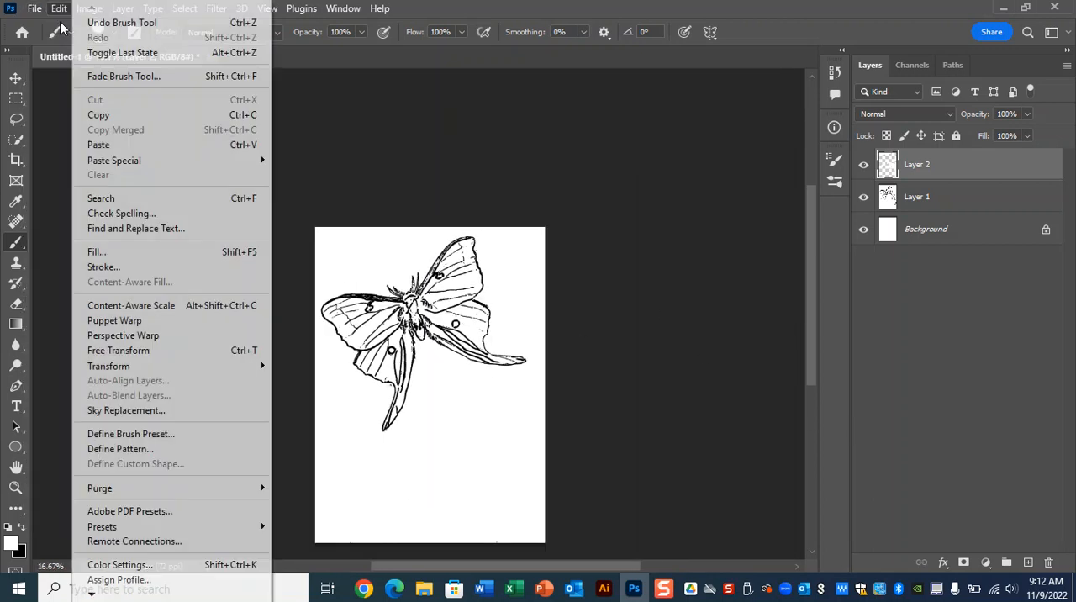
click(47, 25)
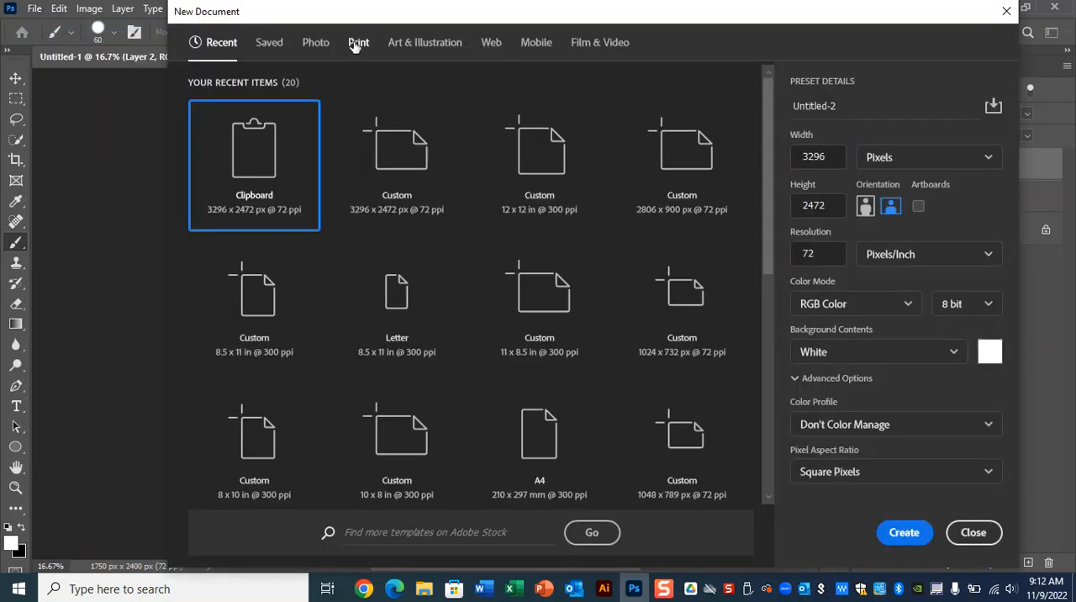
click(360, 44)
click(826, 157)
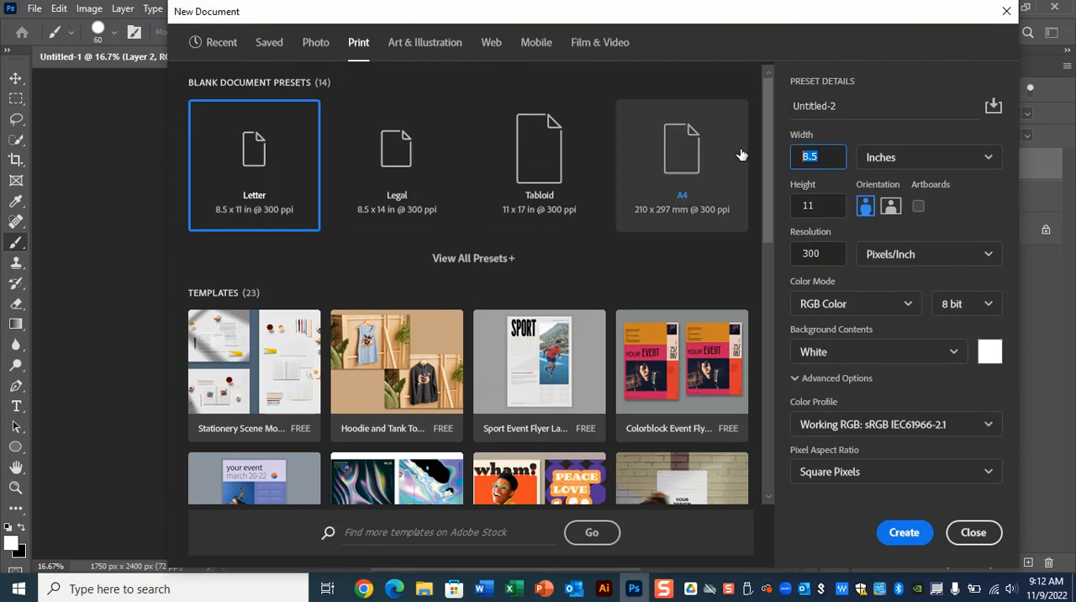
text(8)
click(819, 205)
text(10)
click(900, 532)
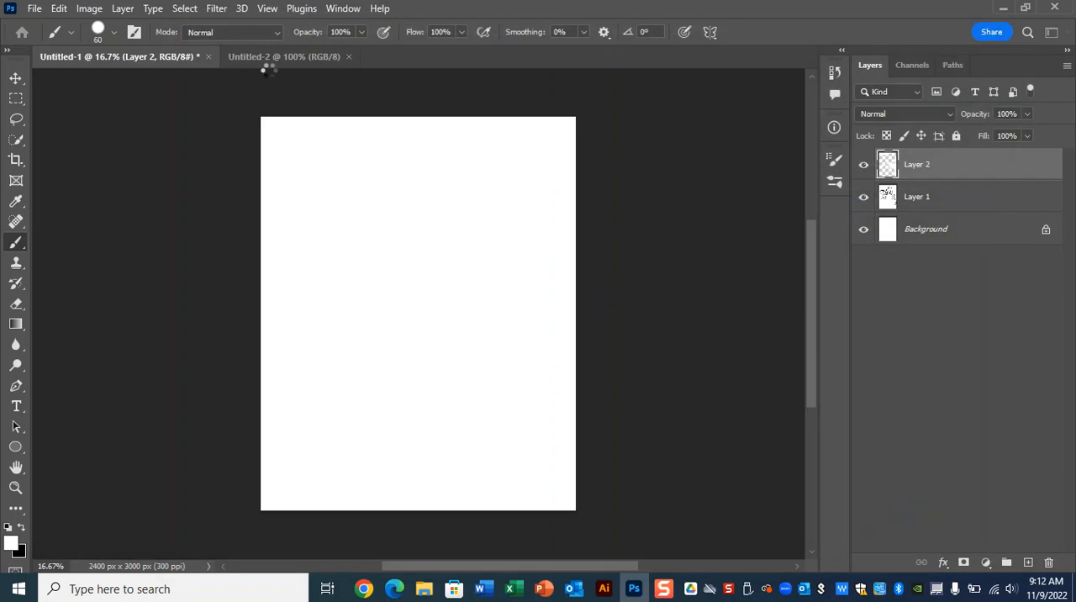
Step: Merge all visible layers of the sketch document into a new top layer and copy a rectangular selection around the moth
click(152, 54)
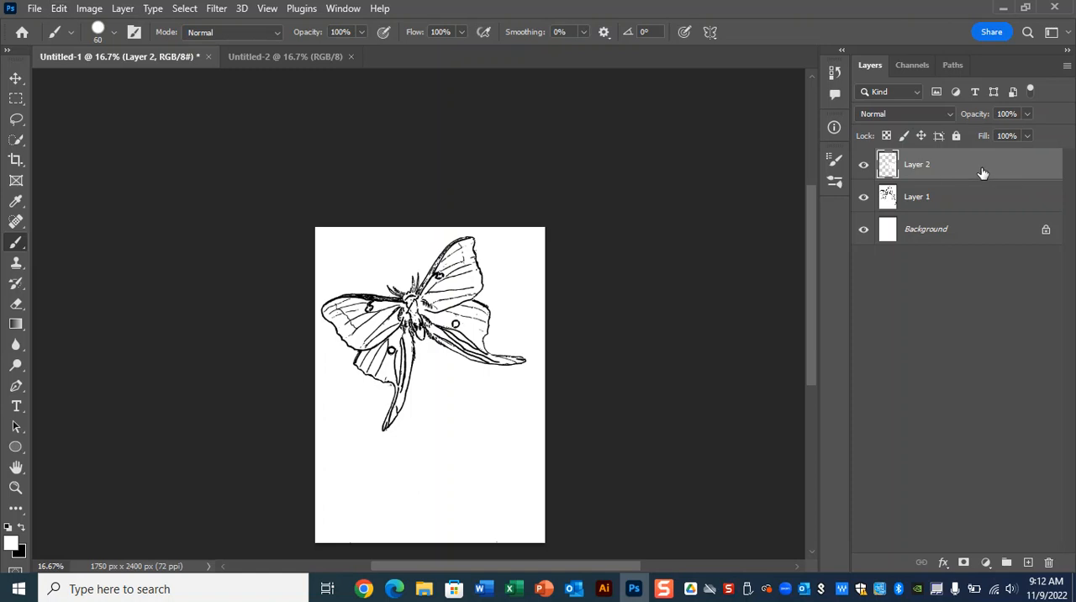
key(ctrl+shift+alt+e)
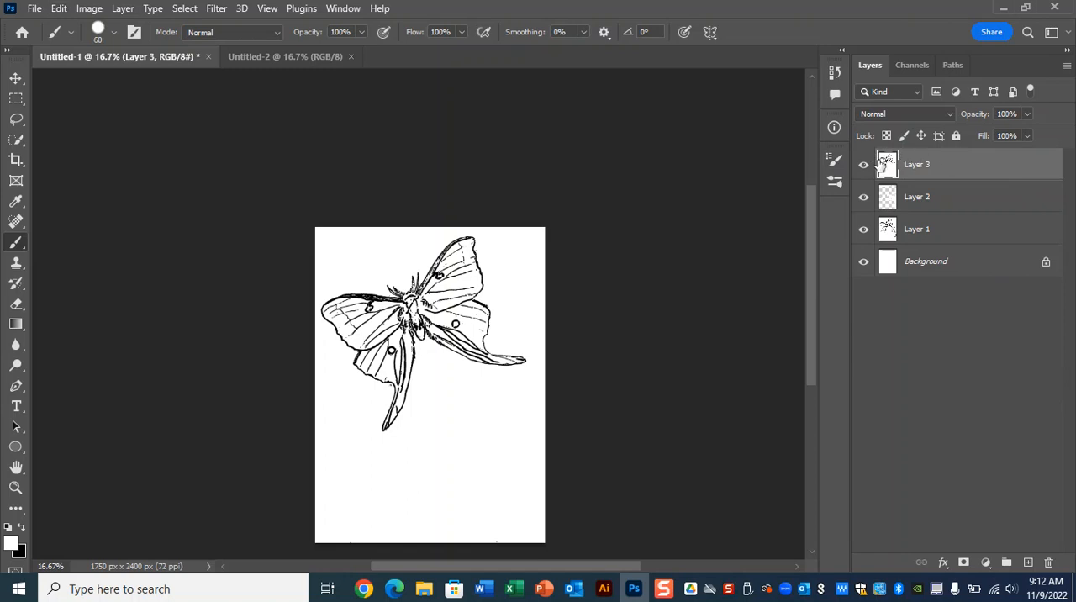
click(16, 99)
drag(316, 228, 556, 436)
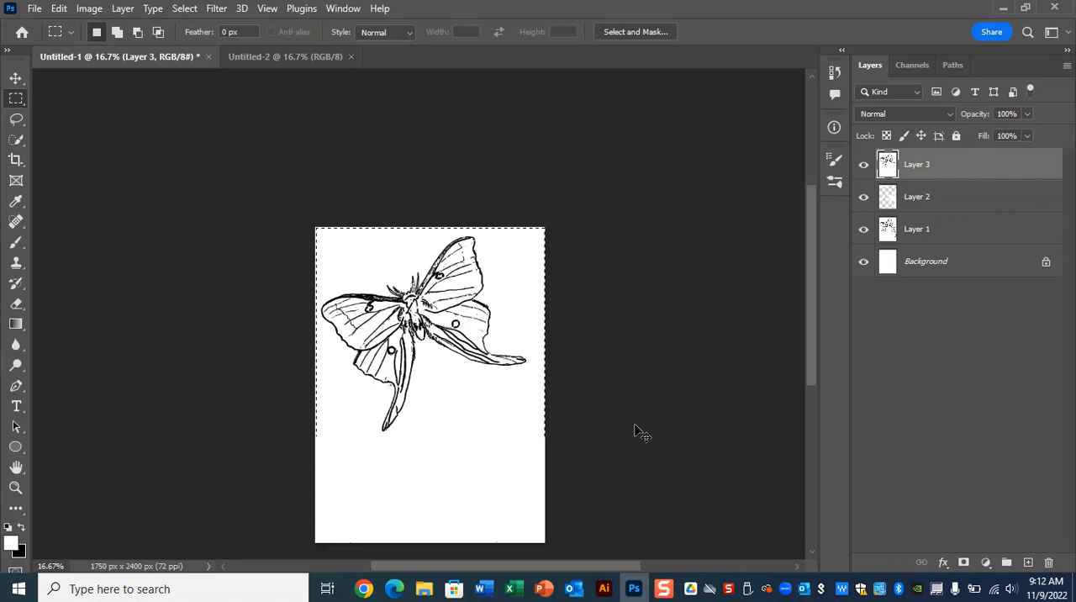
key(ctrl+c)
Step: Paste the moth into the 8 x 10 inch document, enlarge it and rotate it about 26.5° so it stands upright
click(291, 56)
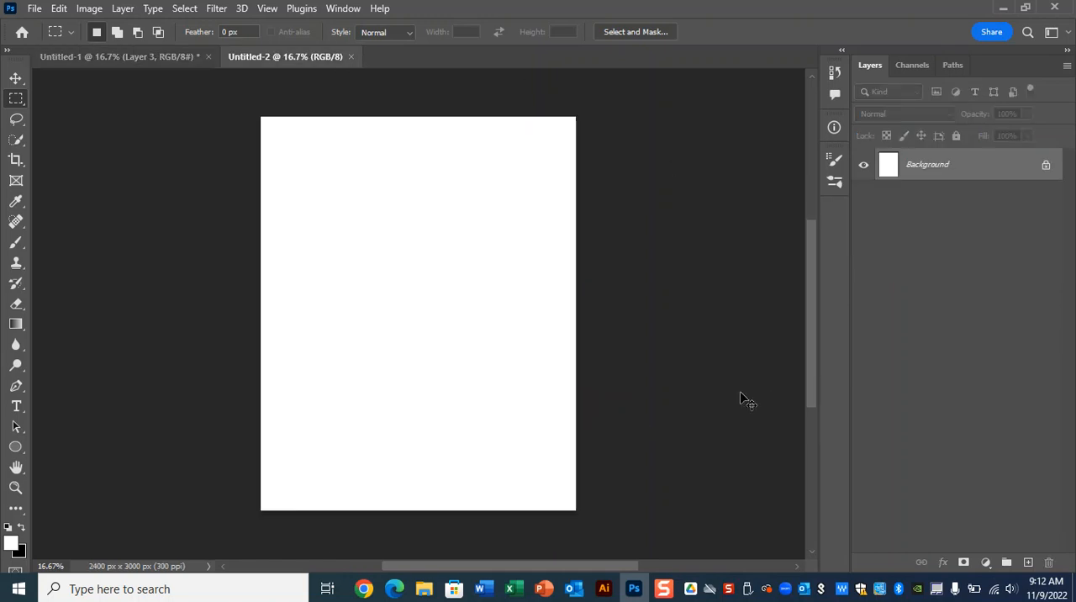
key(ctrl+v)
key(ctrl+t)
drag(543, 193, 653, 259)
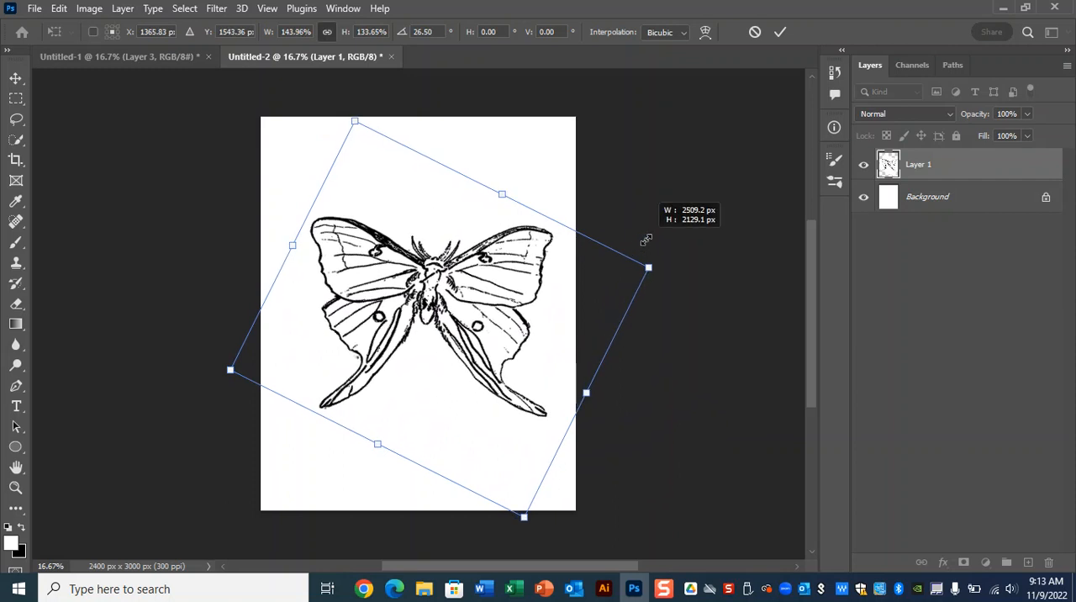
drag(510, 195, 509, 182)
drag(661, 249, 656, 254)
key(Escape)
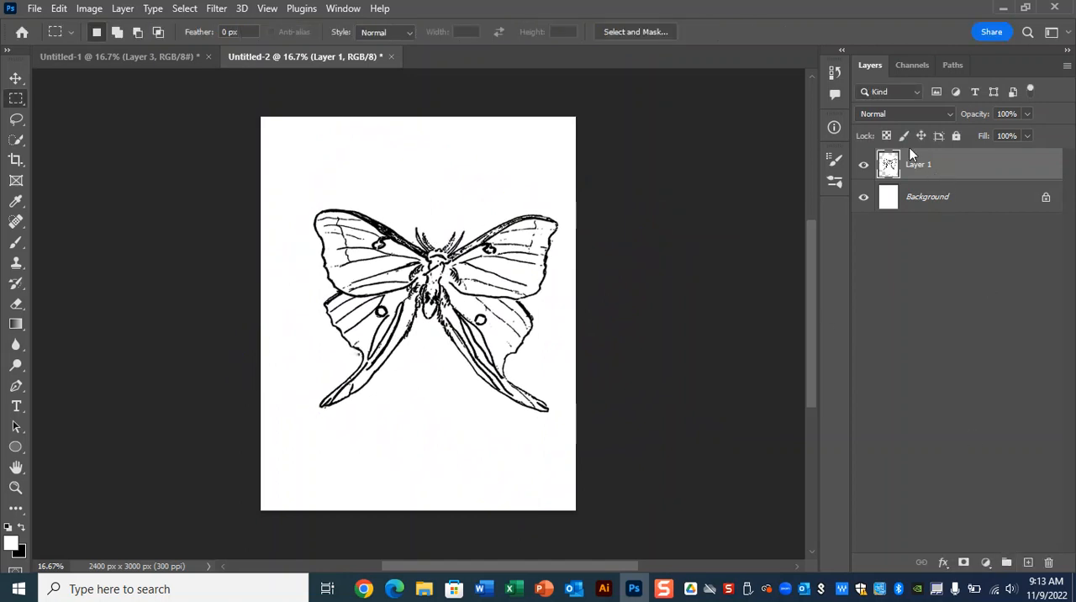
Step: Add a new layer beneath the moth layer and make it a bright cyan Solid Color fill layer
click(963, 206)
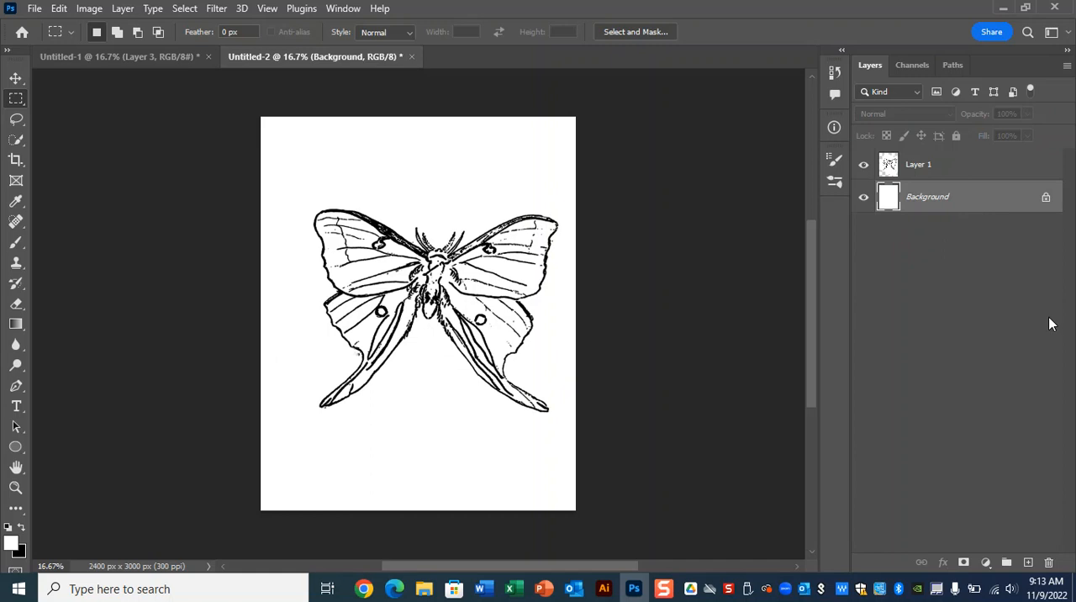
click(1028, 562)
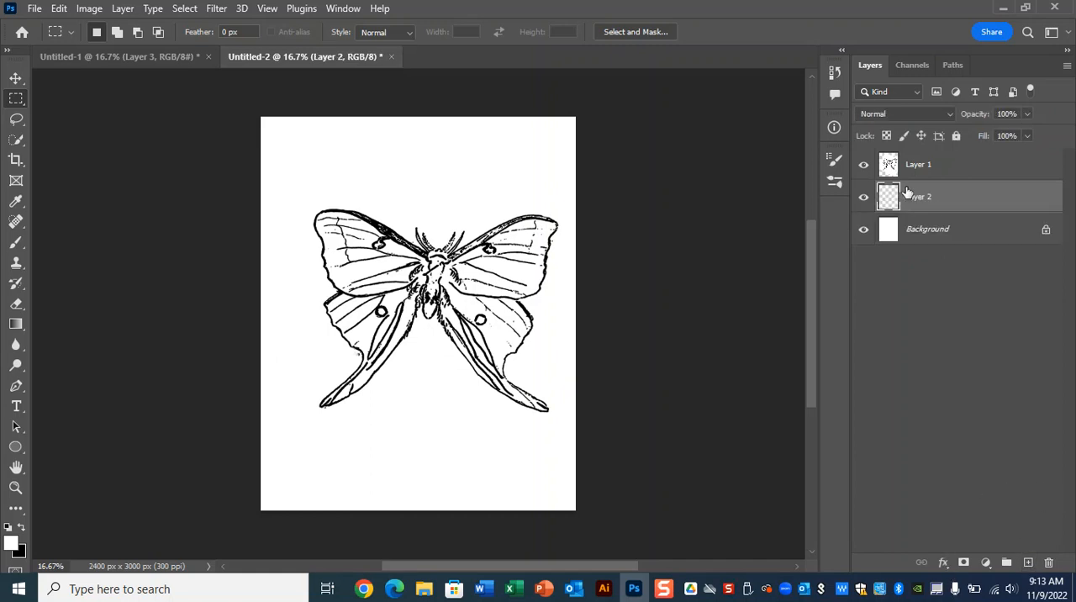
click(971, 169)
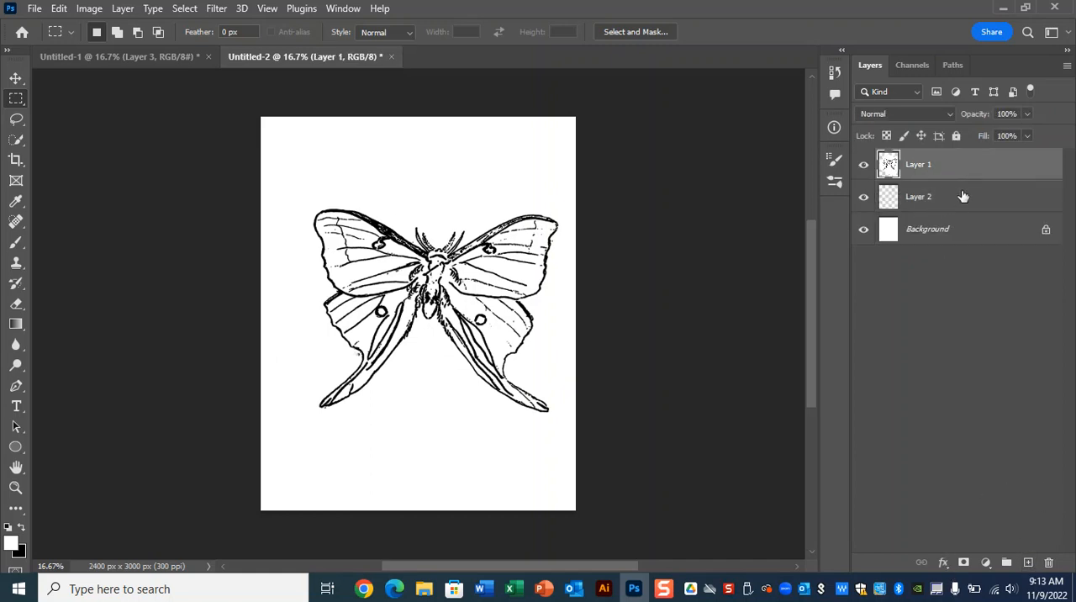
click(962, 200)
click(985, 562)
click(980, 287)
click(780, 173)
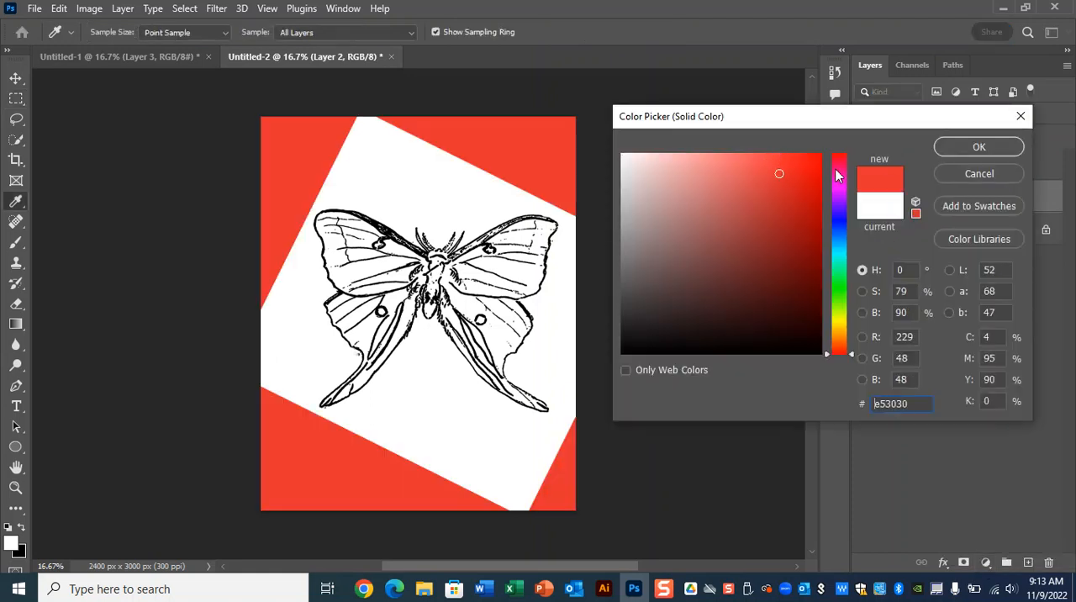
click(840, 254)
drag(813, 169, 822, 156)
click(978, 146)
Step: Set the moth line-art layer's blend mode to Multiply
click(888, 164)
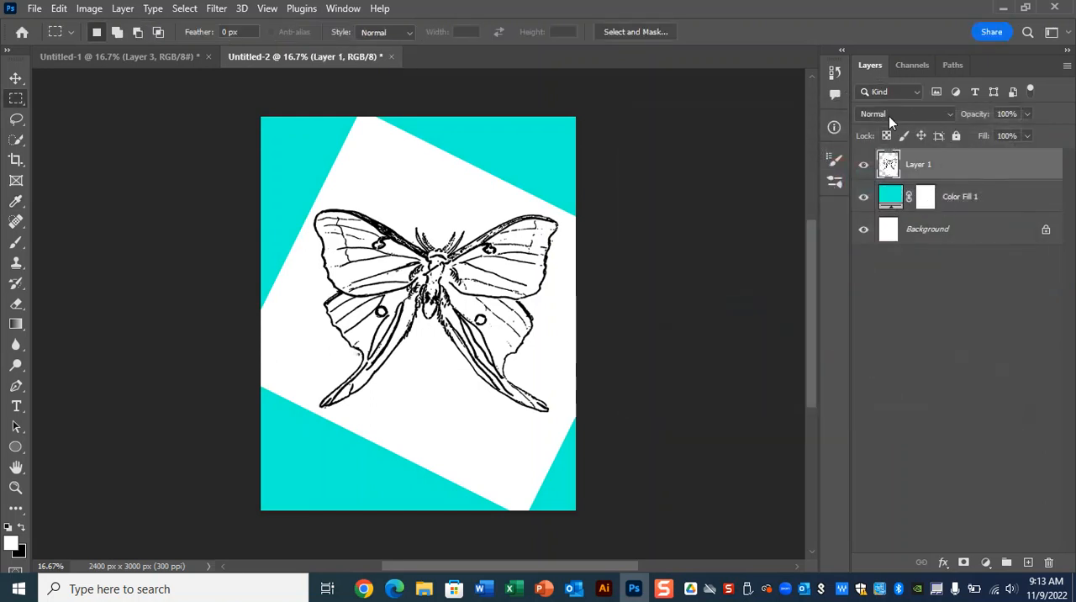
click(890, 117)
click(879, 173)
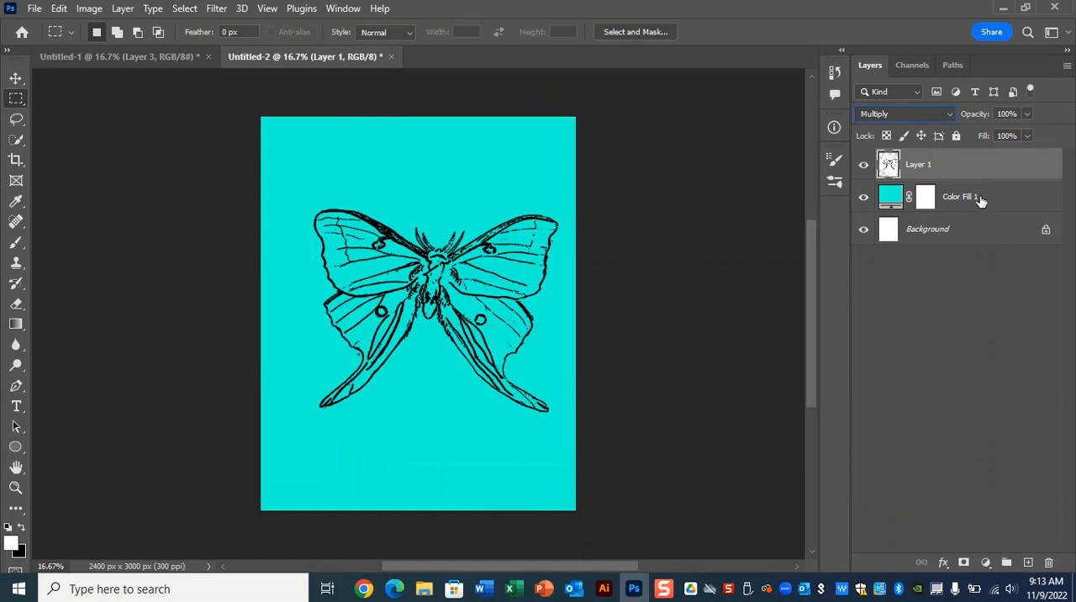
Step: Add a blank layer above the cyan fill and paint the four wing spots with a 60 px brush in bright green #52f641
click(1005, 197)
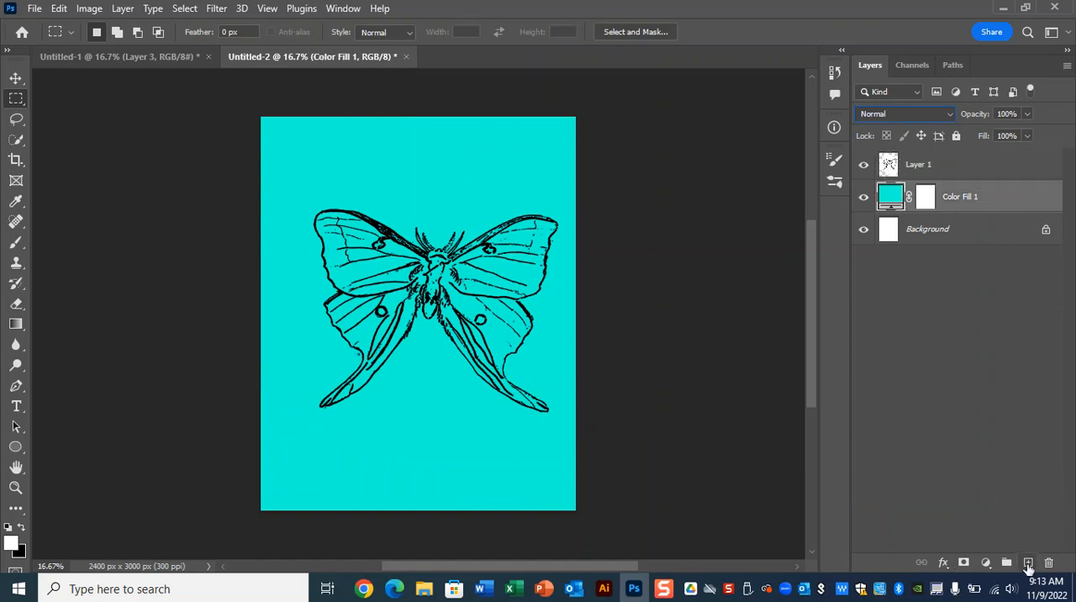
click(1029, 563)
click(16, 242)
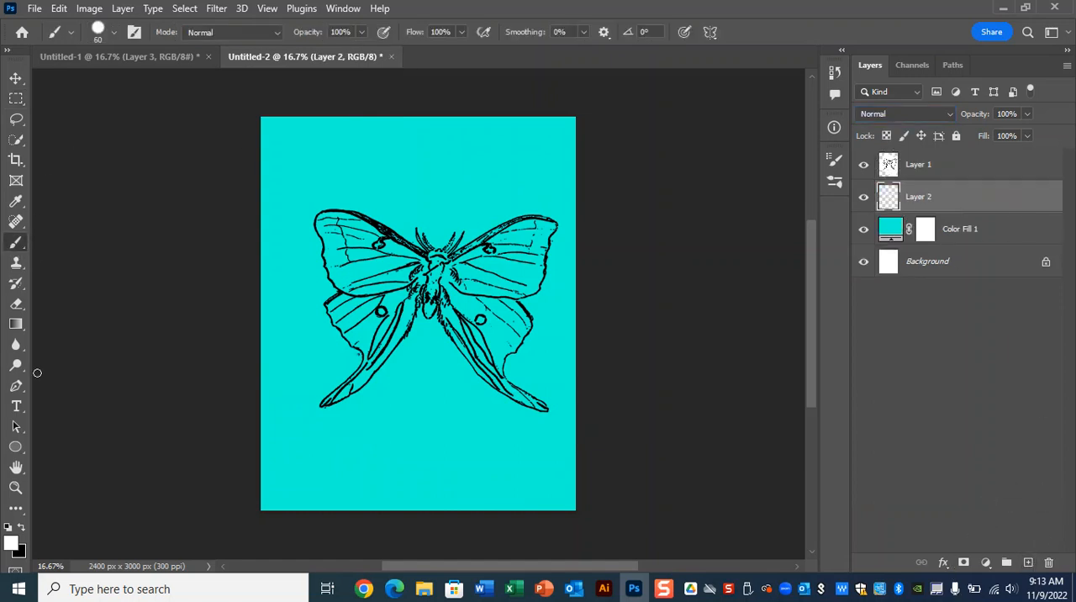
click(10, 543)
click(840, 291)
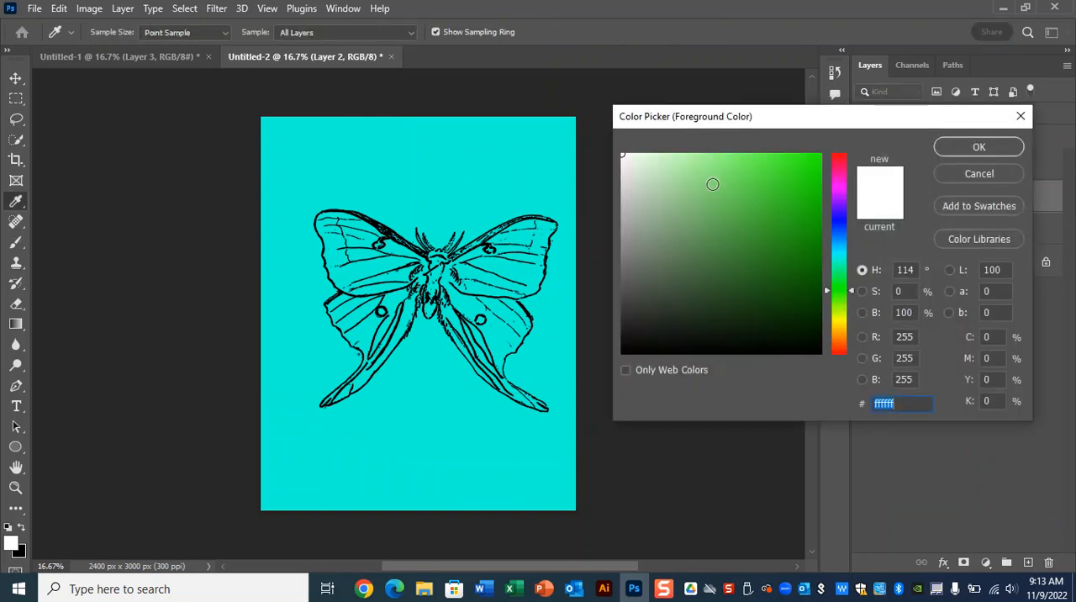
click(768, 160)
click(980, 147)
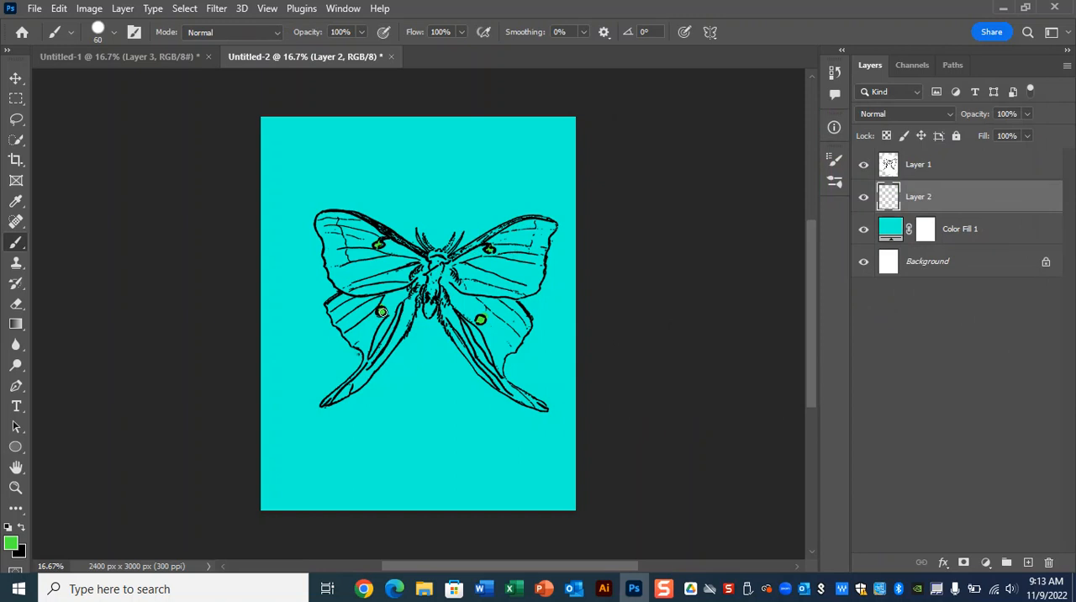
Step: Change the foreground color to yellow #f9db11 and paint the inner part of the moth's right lower wing with a 100 px brush
click(10, 545)
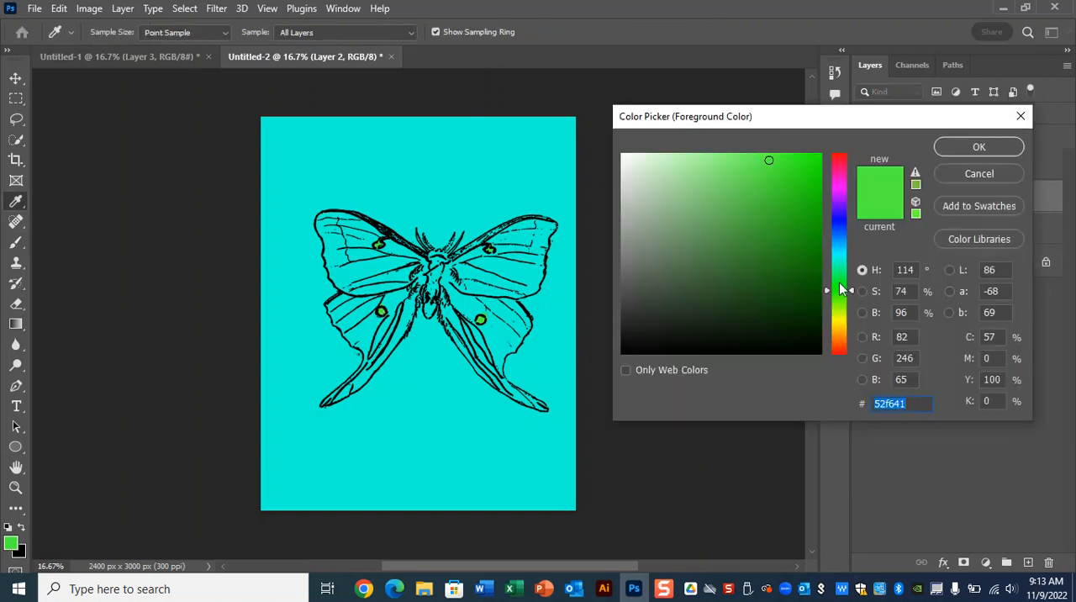
click(840, 325)
click(812, 161)
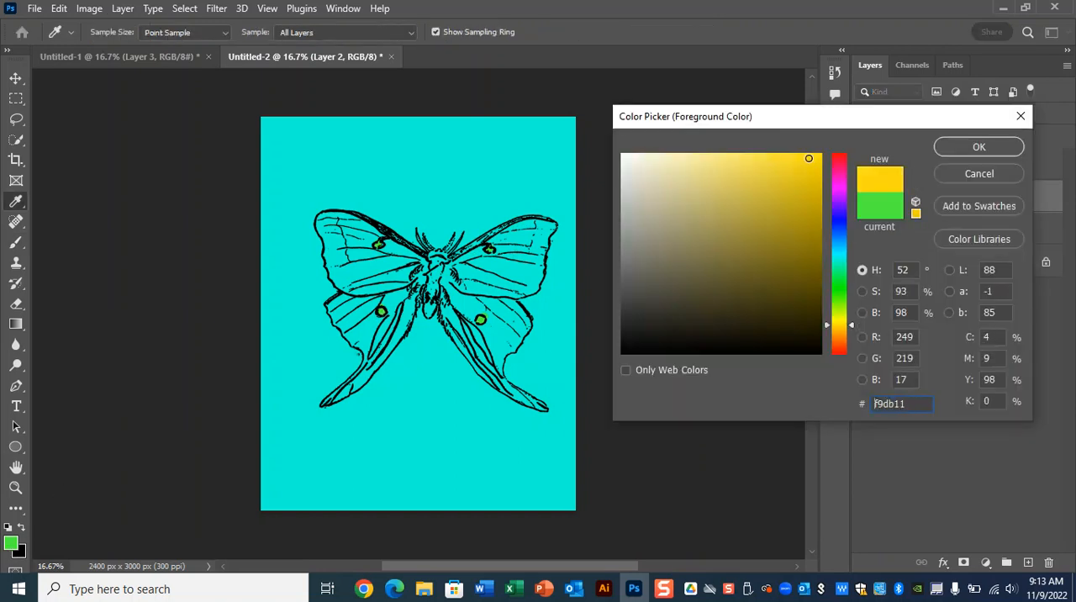
click(980, 147)
mouse_move(455, 289)
mouse_down()
mouse_move(492, 352)
mouse_move(456, 300)
mouse_move(507, 328)
mouse_move(469, 317)
mouse_move(491, 360)
mouse_up()
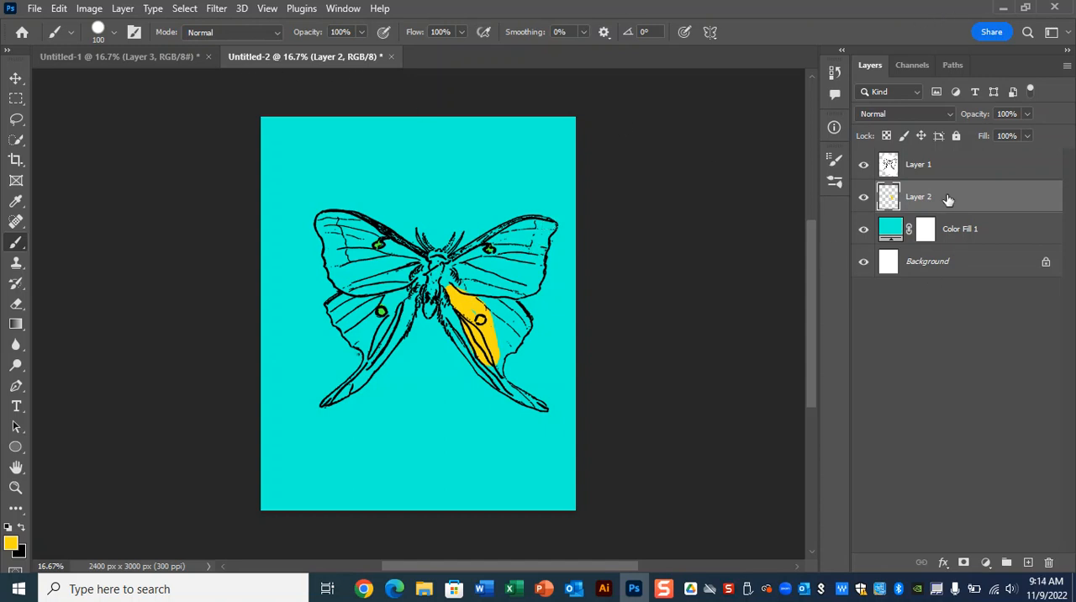
Step: Delete the painted color layer and the cyan fill layer, and select the moth layer
shift+click(978, 224)
drag(967, 202, 1048, 561)
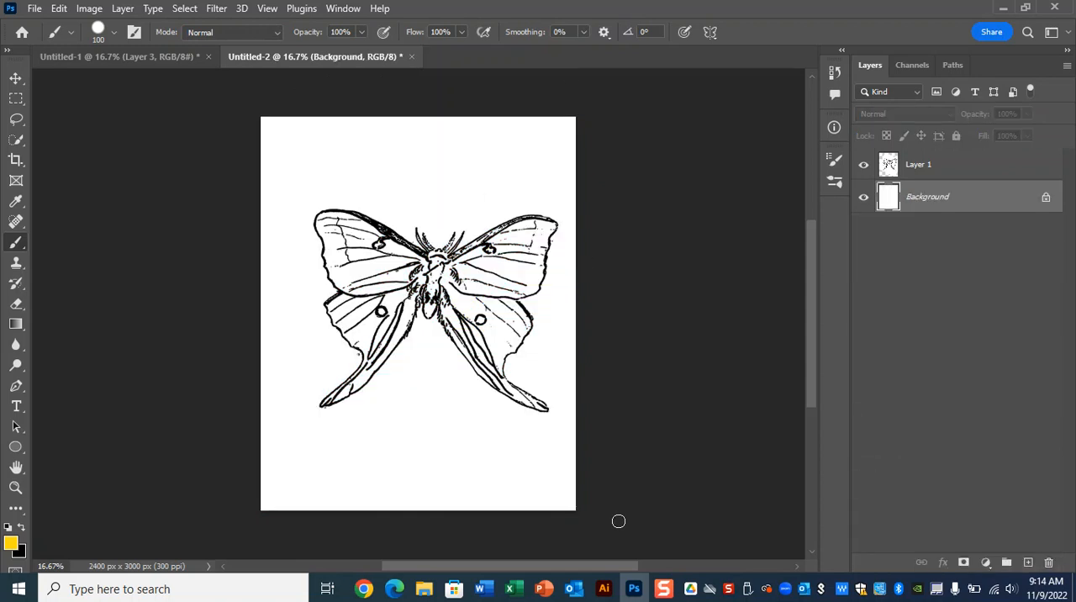
key(ctrl+plus)
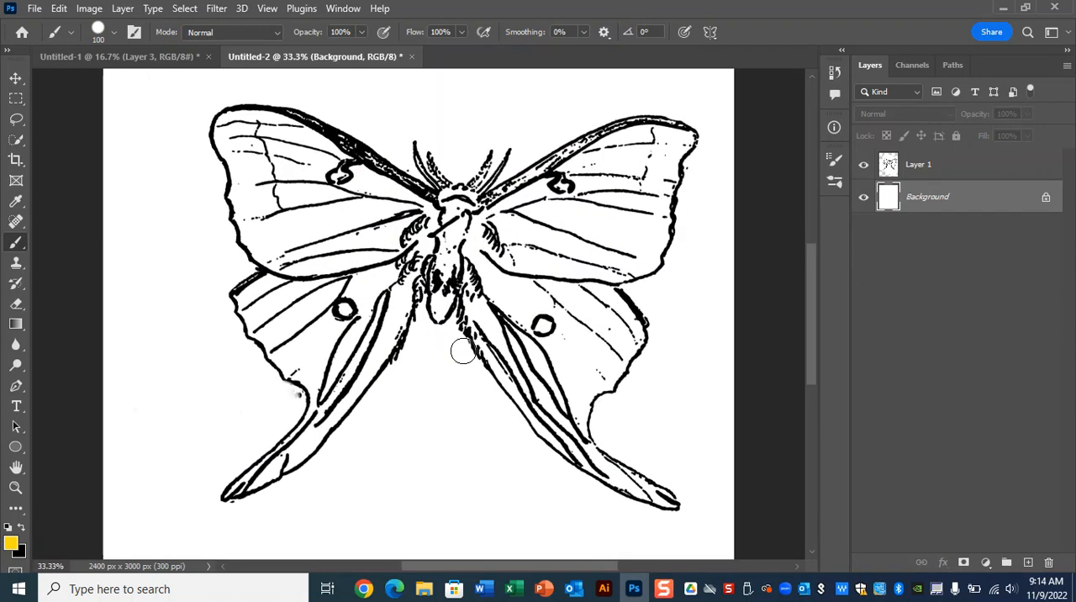
key(ctrl+minus)
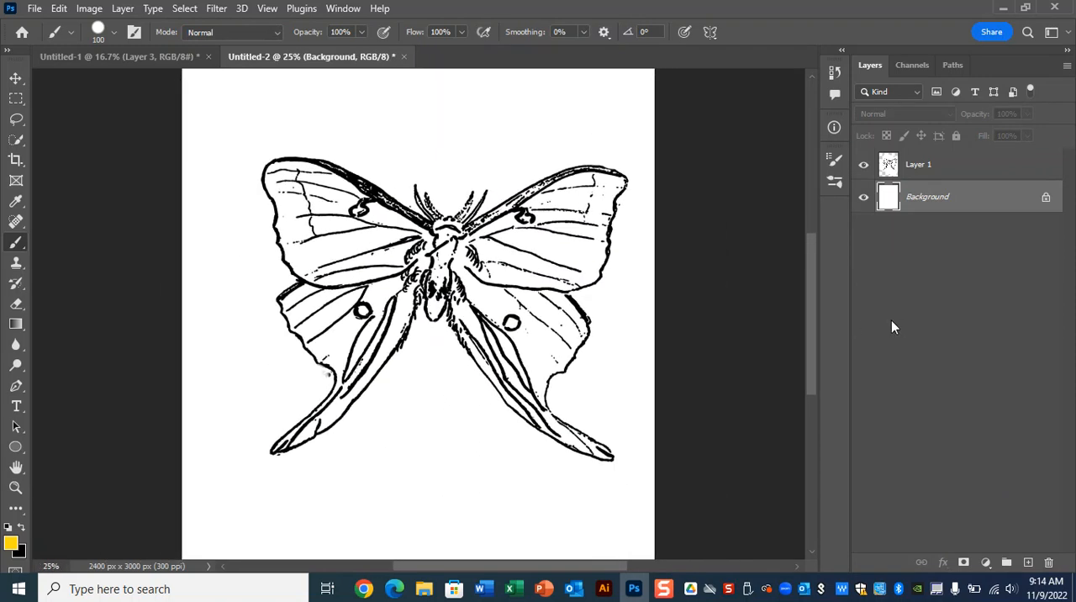
click(962, 167)
Step: Return to the original sketch document, then switch to Adobe Illustrator and create a new print document with the Letter preset
click(136, 55)
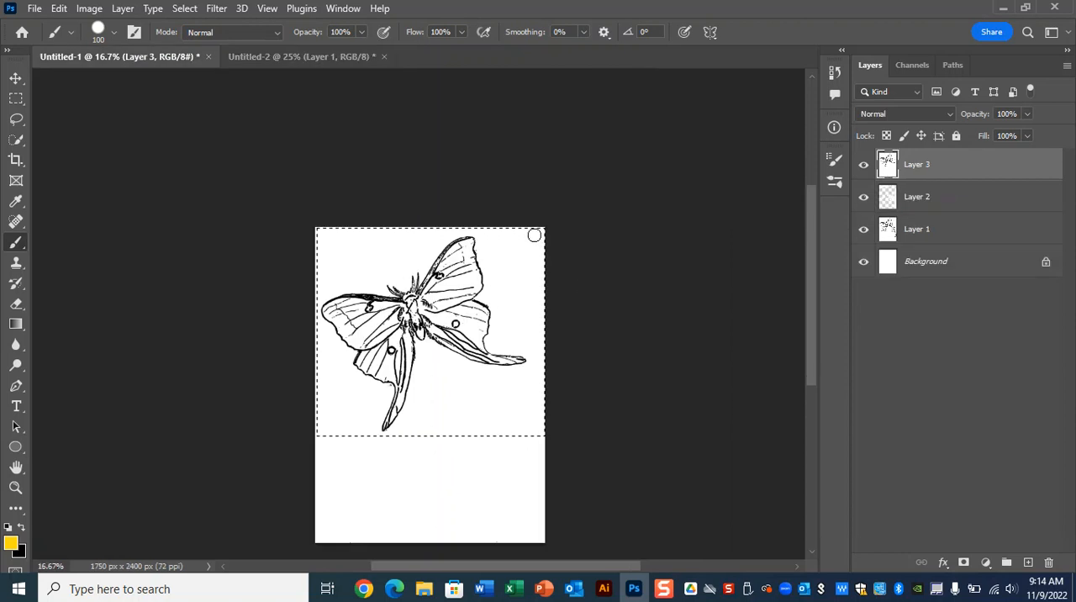
click(603, 589)
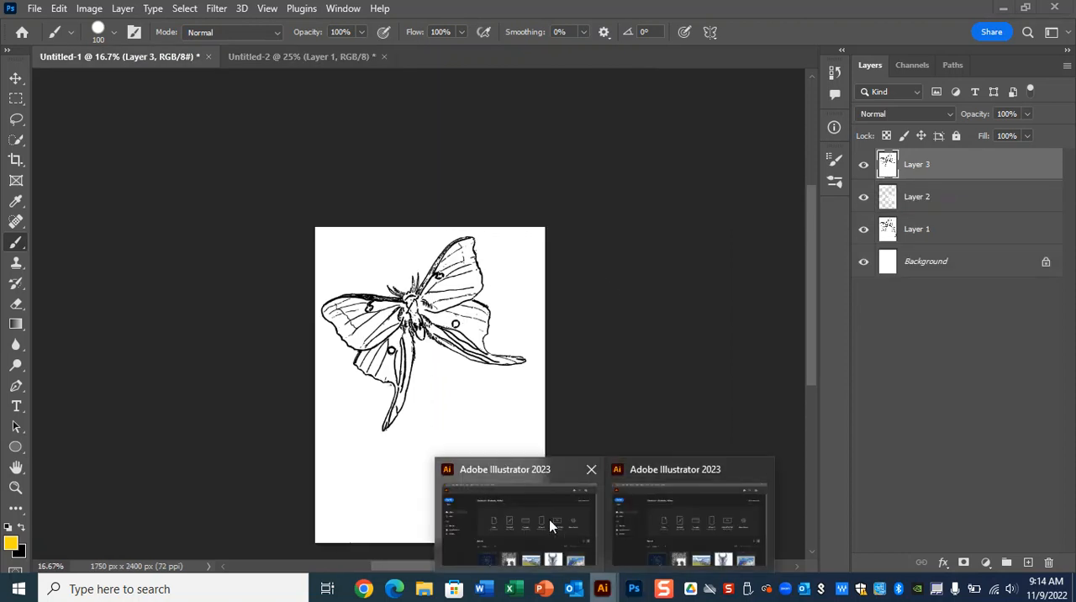
click(551, 526)
click(48, 116)
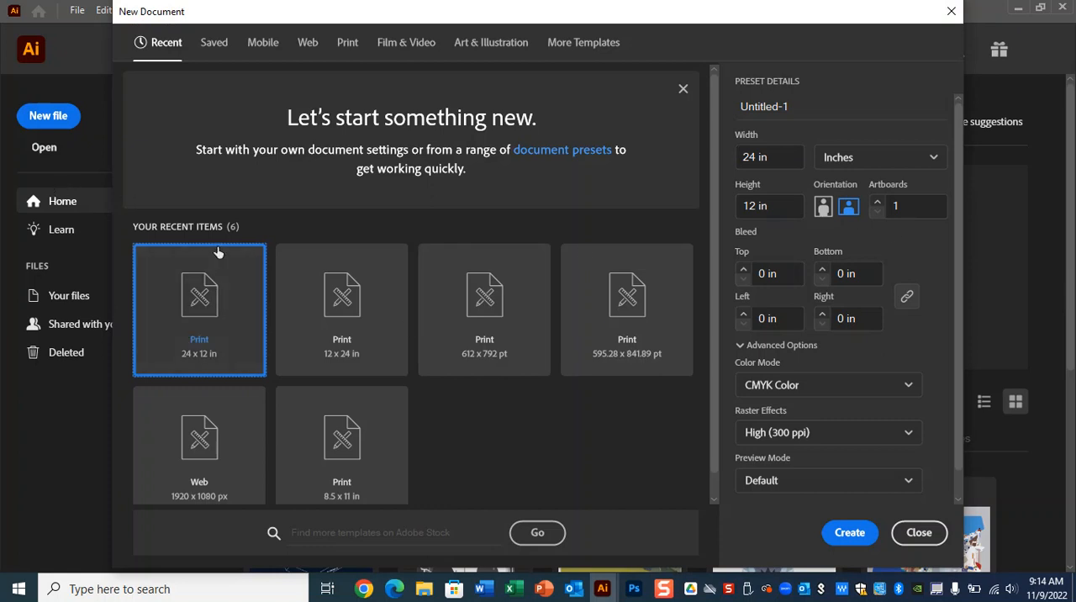
click(352, 47)
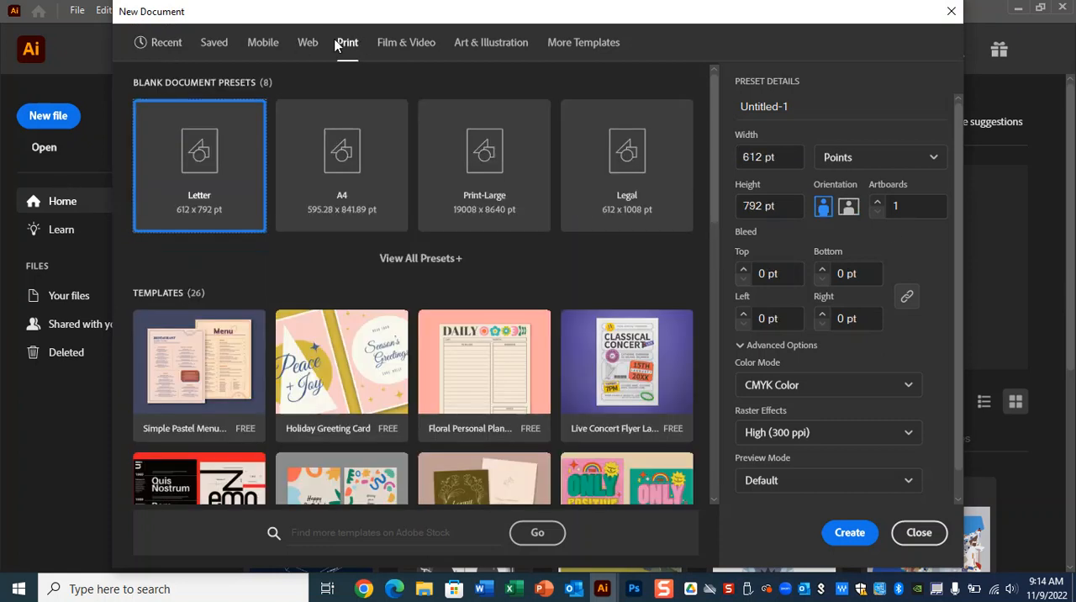
click(845, 543)
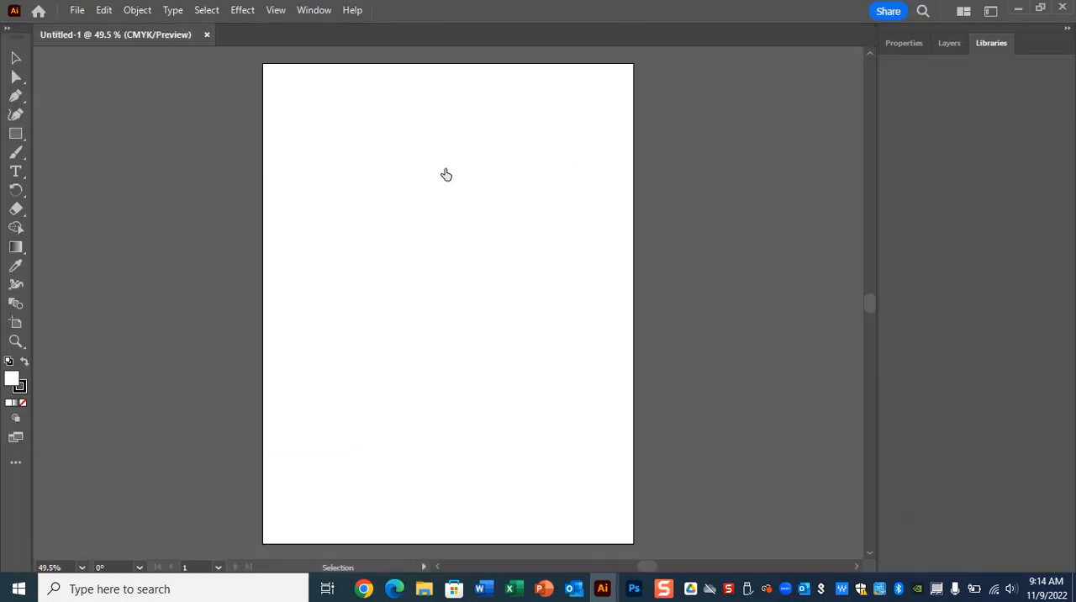
Step: Paste the copied moth artwork into the Illustrator document and move it off the artboard to the left
click(570, 31)
key(a)
key(ctrl+v)
mouse_move(634, 589)
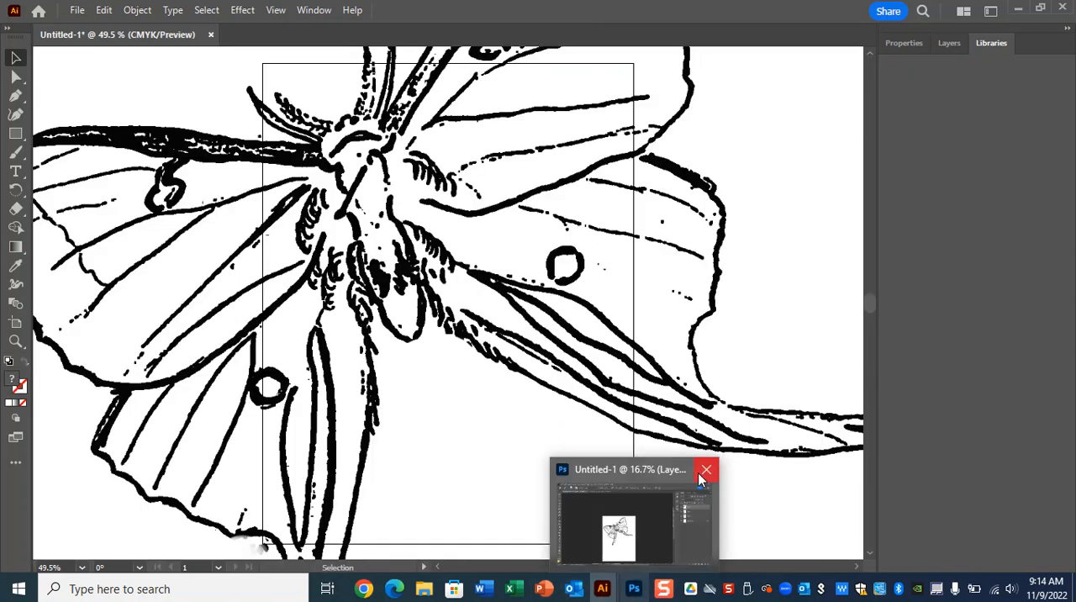
key(ctrl+minus)
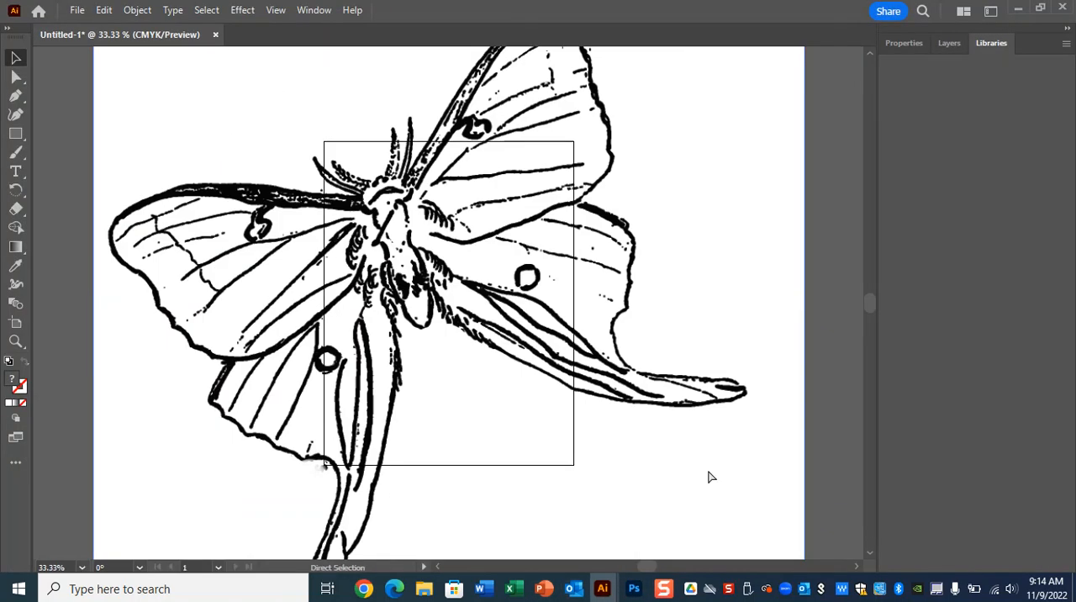
key(ctrl+minus)
key(ctrl+minus)
key(ctrl+minus)
key(v)
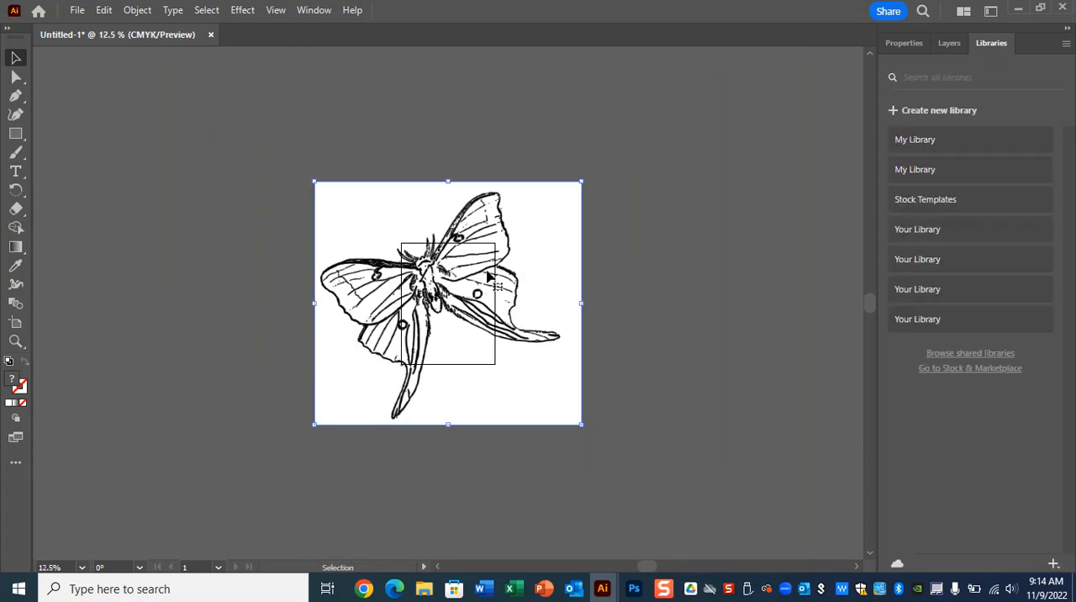
drag(483, 277, 295, 239)
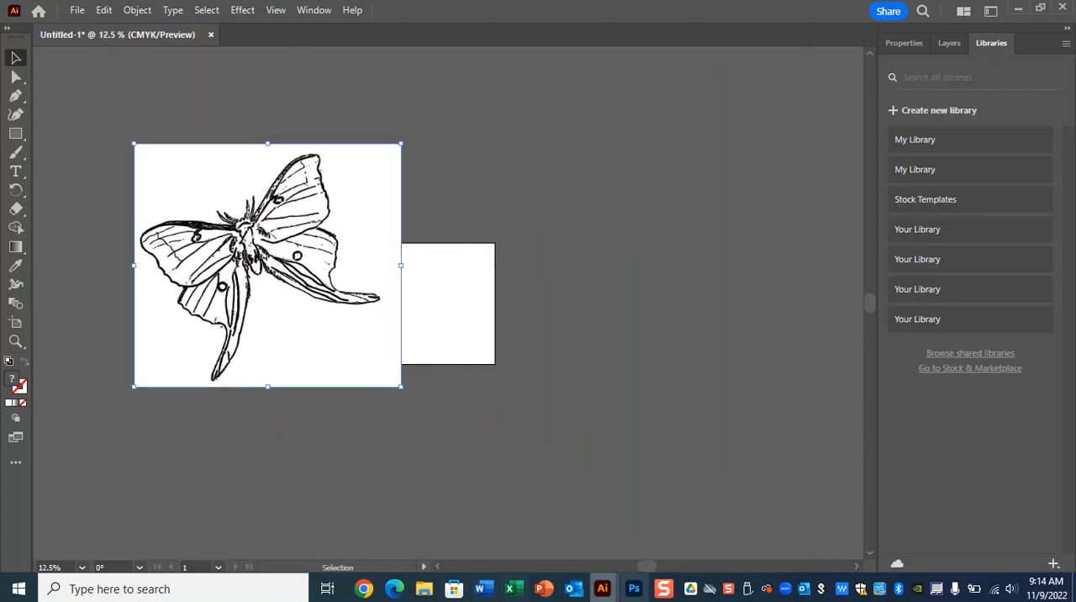
Step: Switch to Photoshop and review the Stamp filter's settings in the Filter Gallery without applying them
click(634, 588)
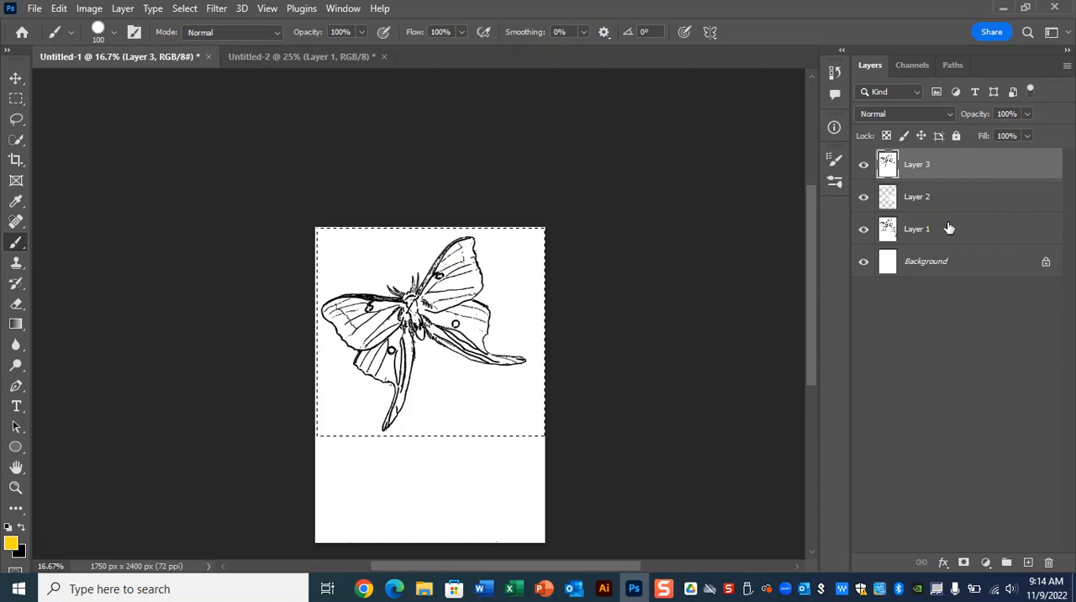
click(212, 8)
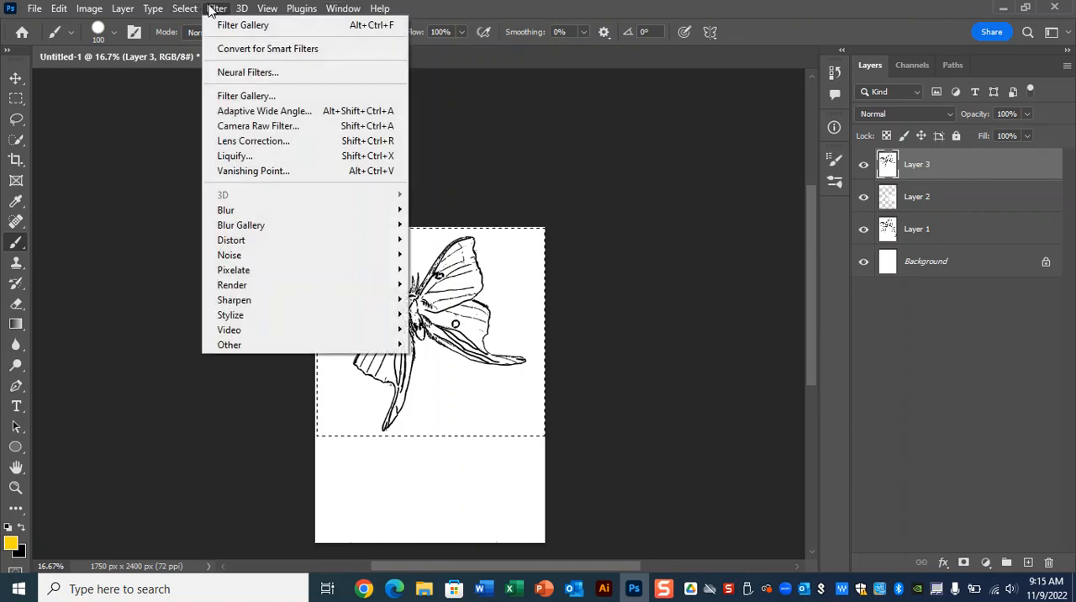
click(276, 98)
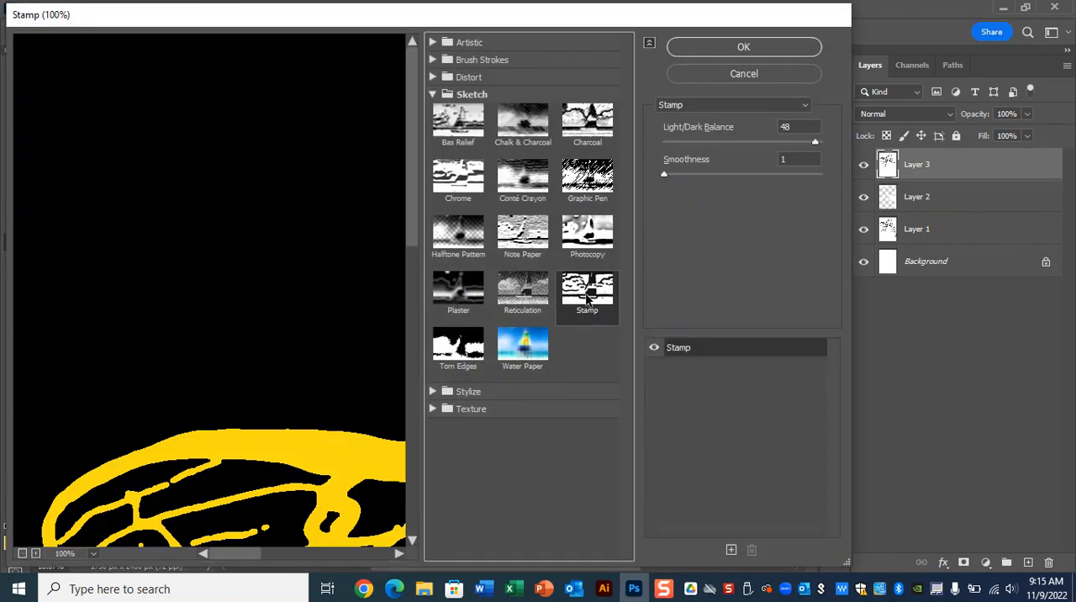
key(ctrl)
key(ctrl)
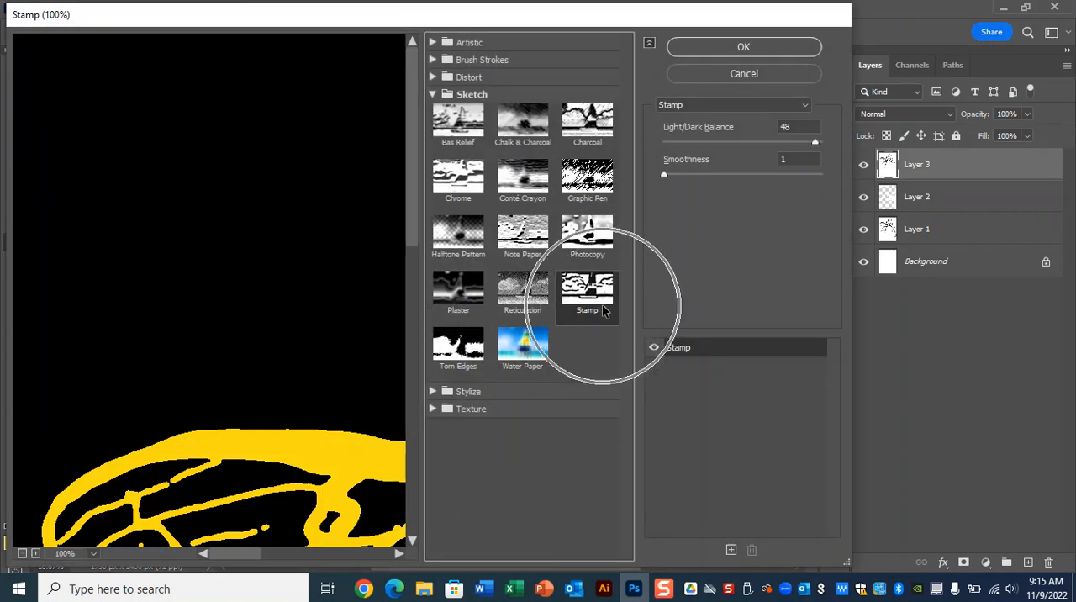
click(745, 74)
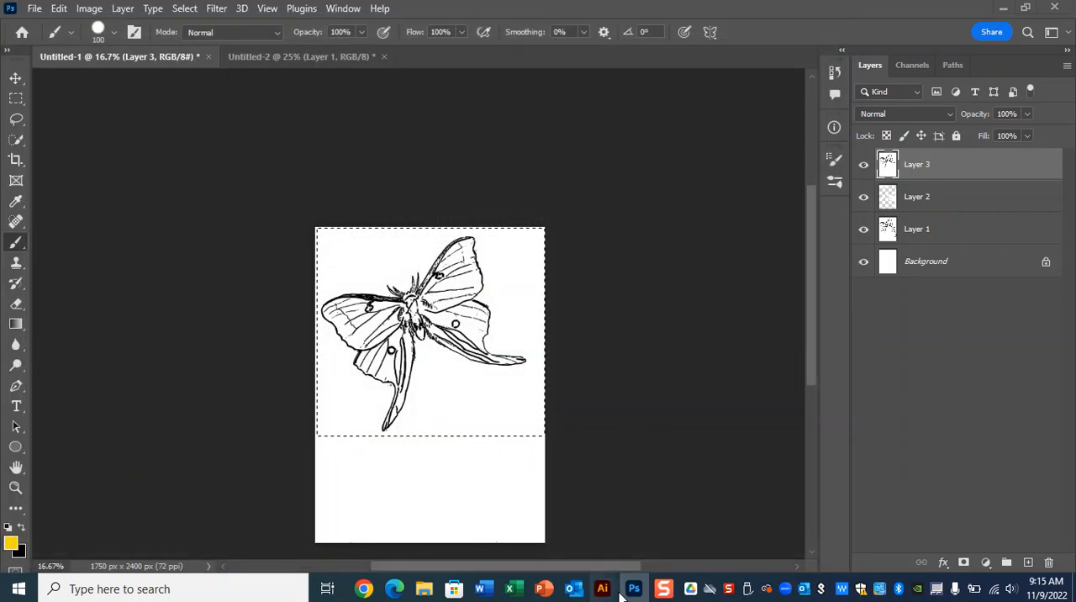
Step: Switch back to Illustrator and turn on an Image Trace preview of the moth with the default black-and-white settings
mouse_move(604, 588)
click(664, 539)
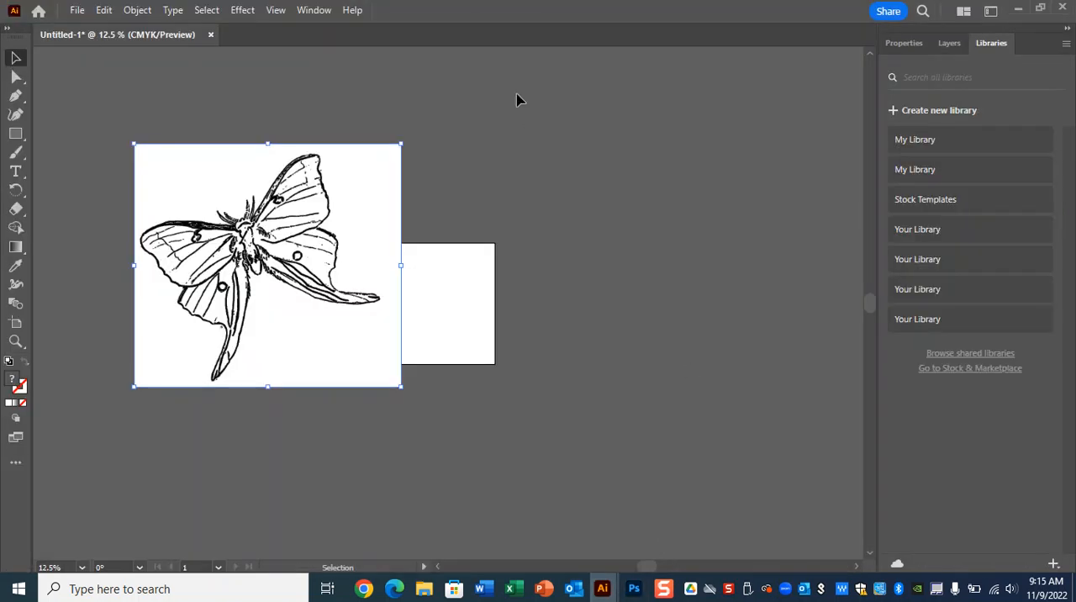
click(318, 14)
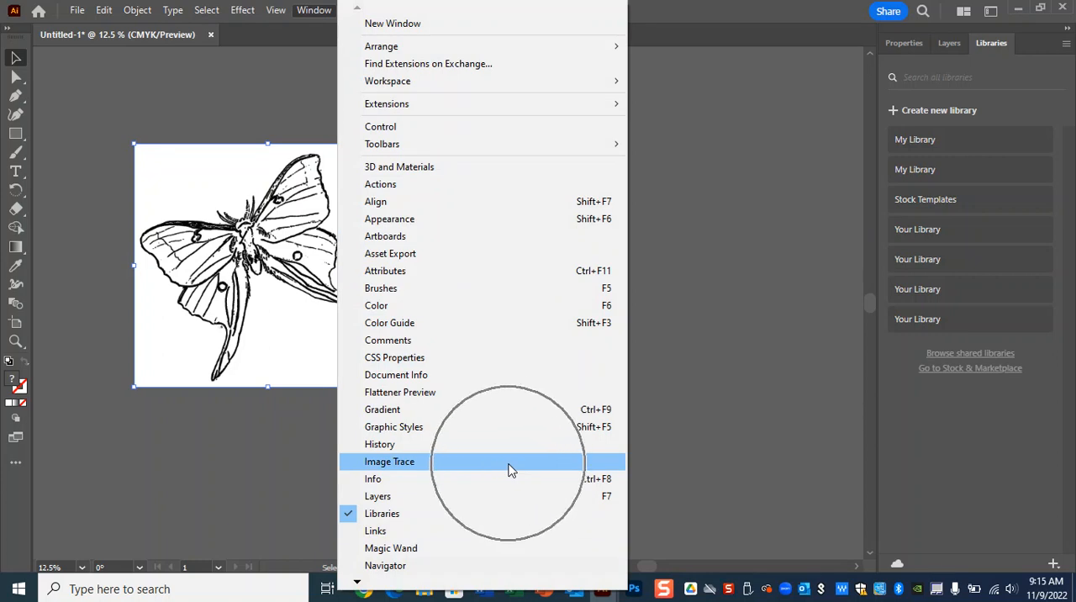
click(510, 469)
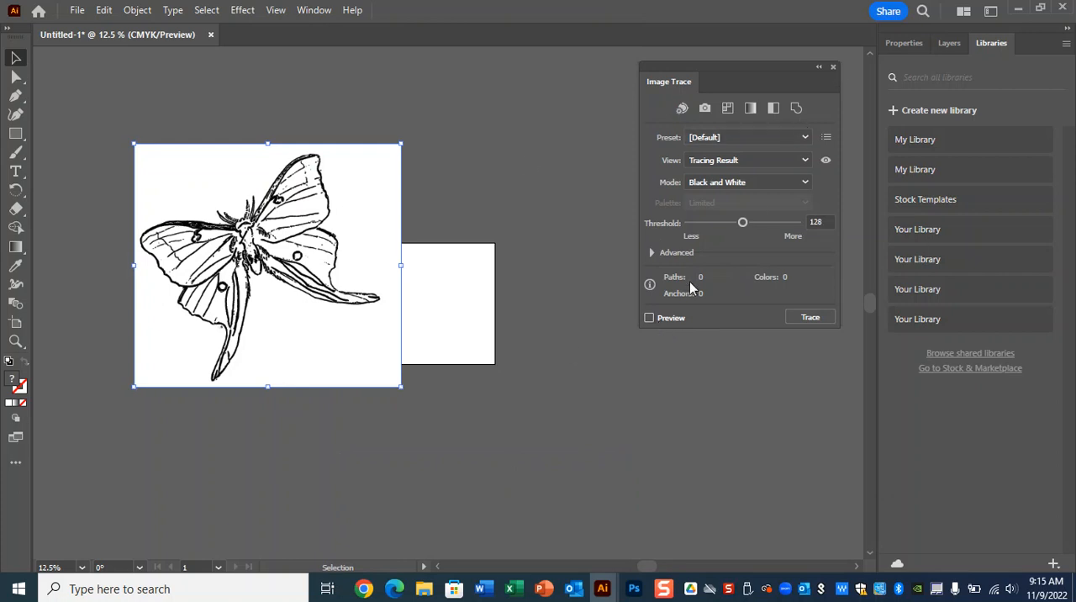
key(ctrl)
key(ctrl)
key(ctrl)
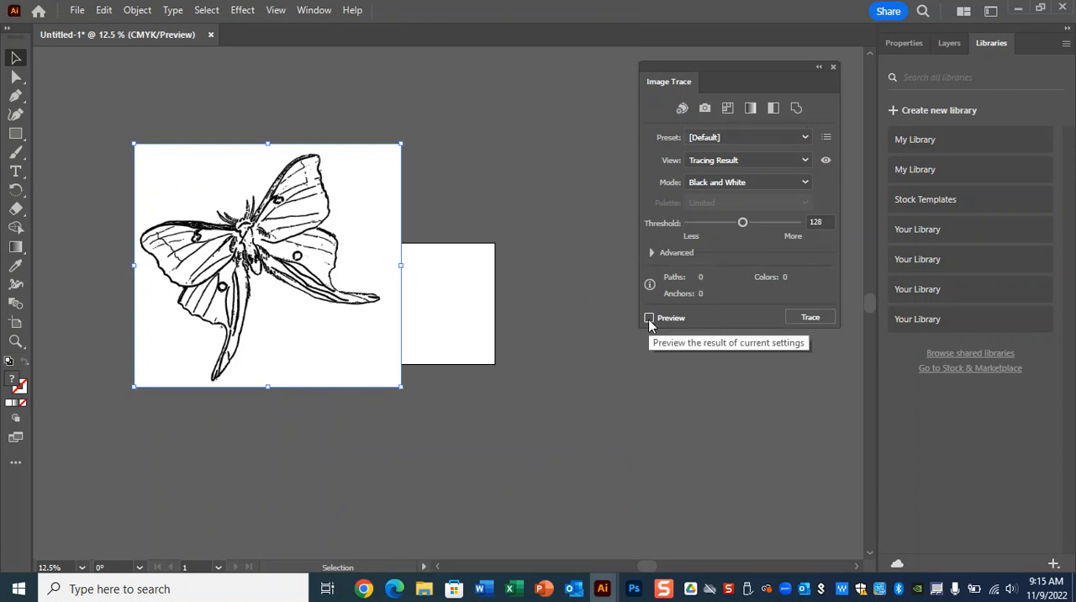
click(649, 318)
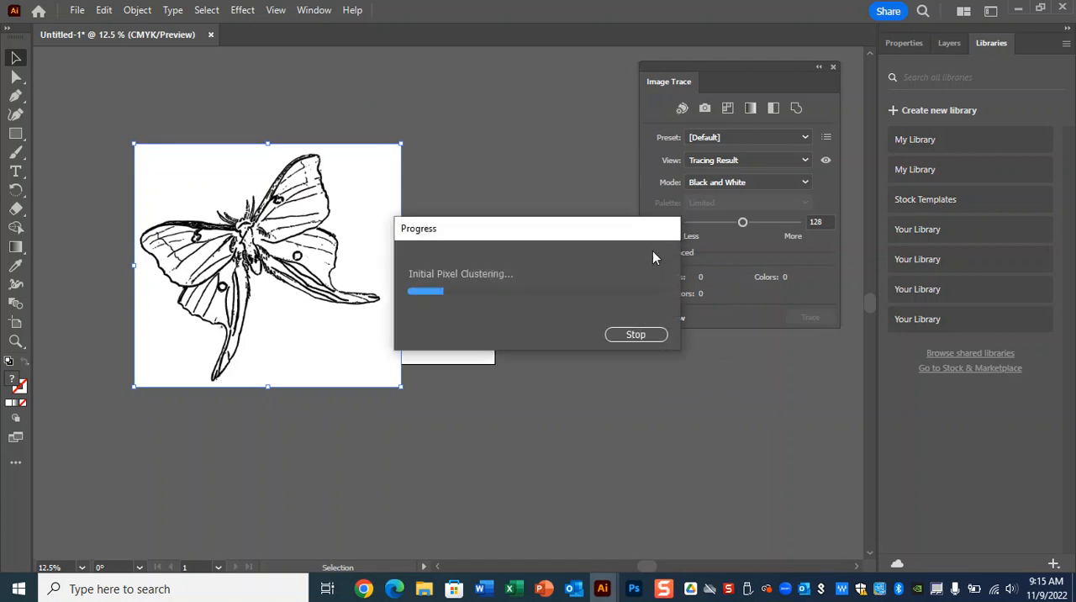
Step: Set the advanced trace options to Ignore White, and rotate the traced moth clockwise until it stands upright
key(ctrl)
key(ctrl)
click(655, 252)
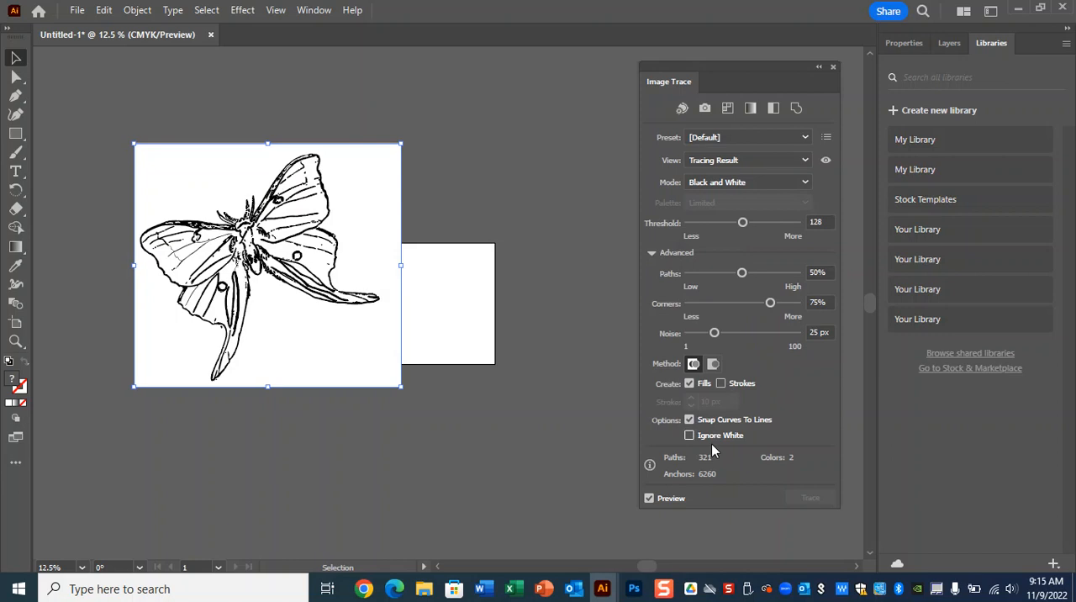
key(ctrl)
click(652, 253)
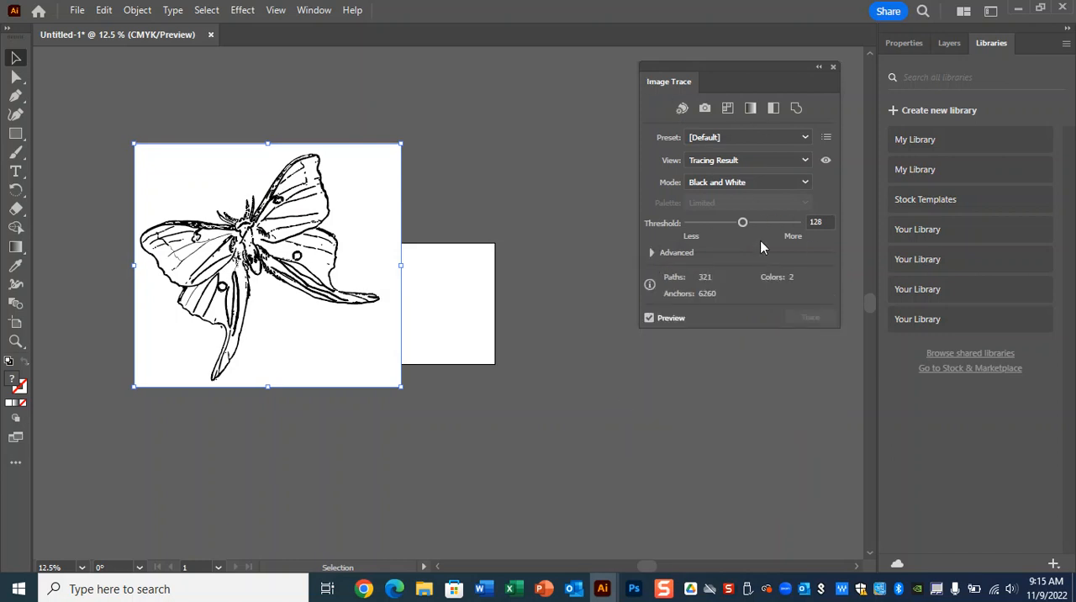
key(ctrl)
click(652, 253)
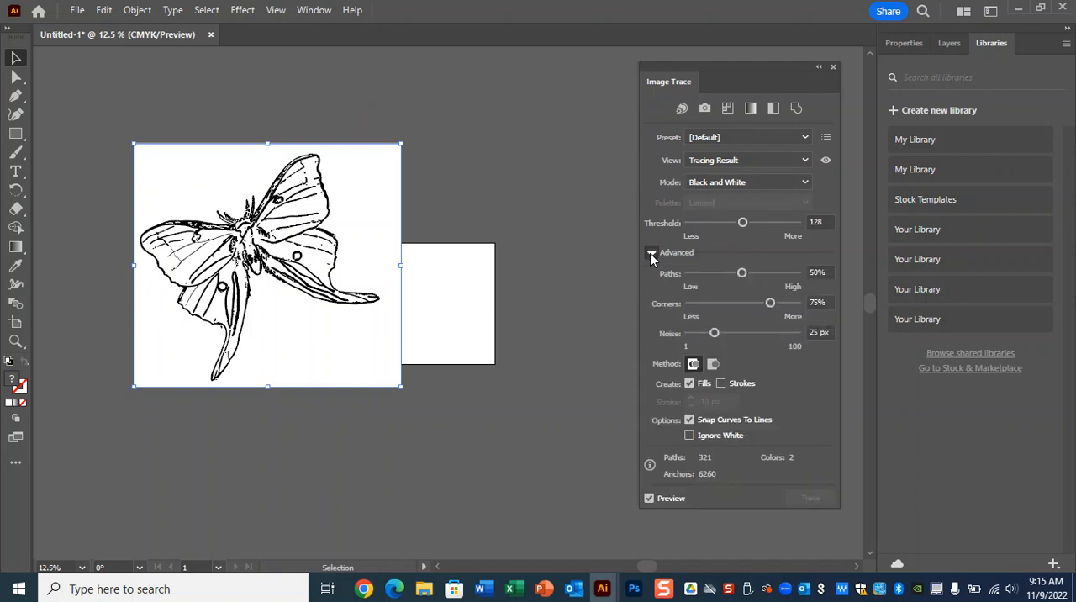
click(691, 435)
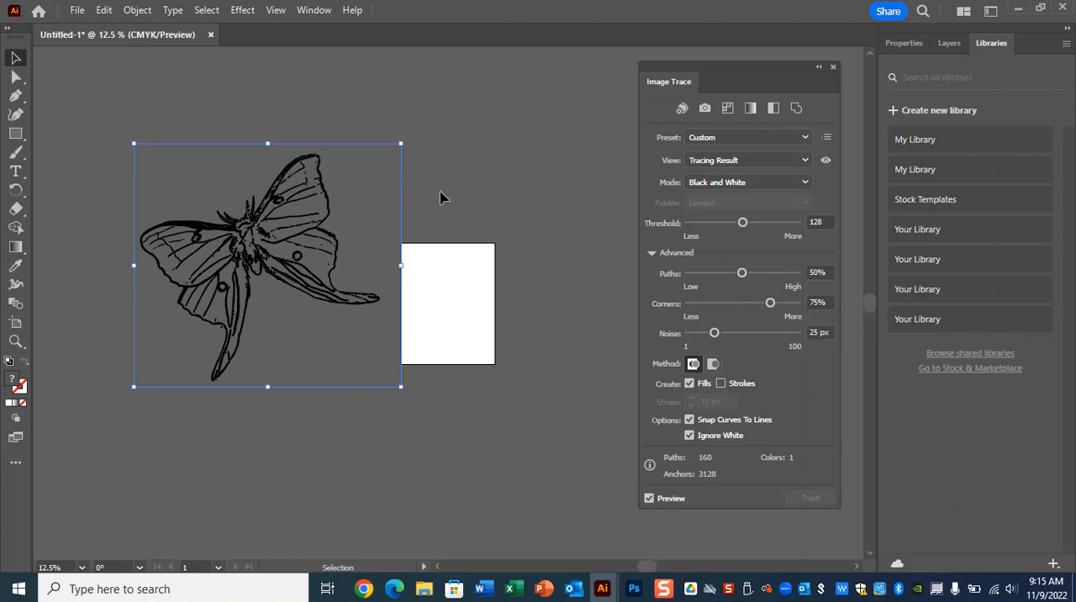
drag(403, 134, 436, 200)
drag(438, 197, 453, 199)
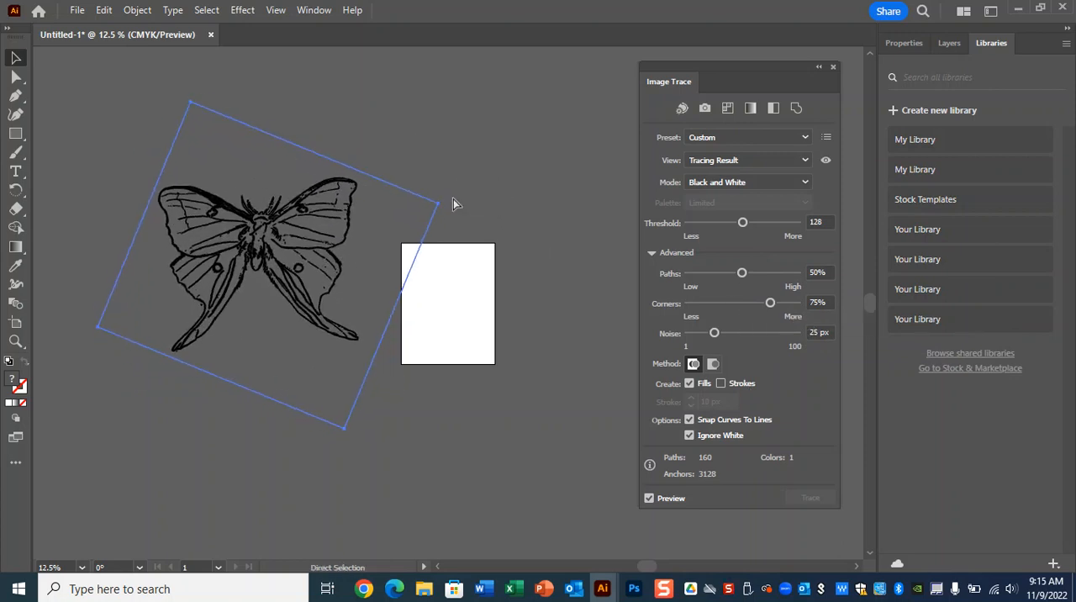
Step: Adjust the trace to Threshold 189, Paths 76% and Corners 87%
key(ctrl+equal)
key(ctrl+equal)
mouse_move(552, 348)
mouse_down()
mouse_move(380, 274)
mouse_move(474, 301)
mouse_move(408, 286)
mouse_move(454, 409)
mouse_move(459, 290)
mouse_move(475, 280)
mouse_up()
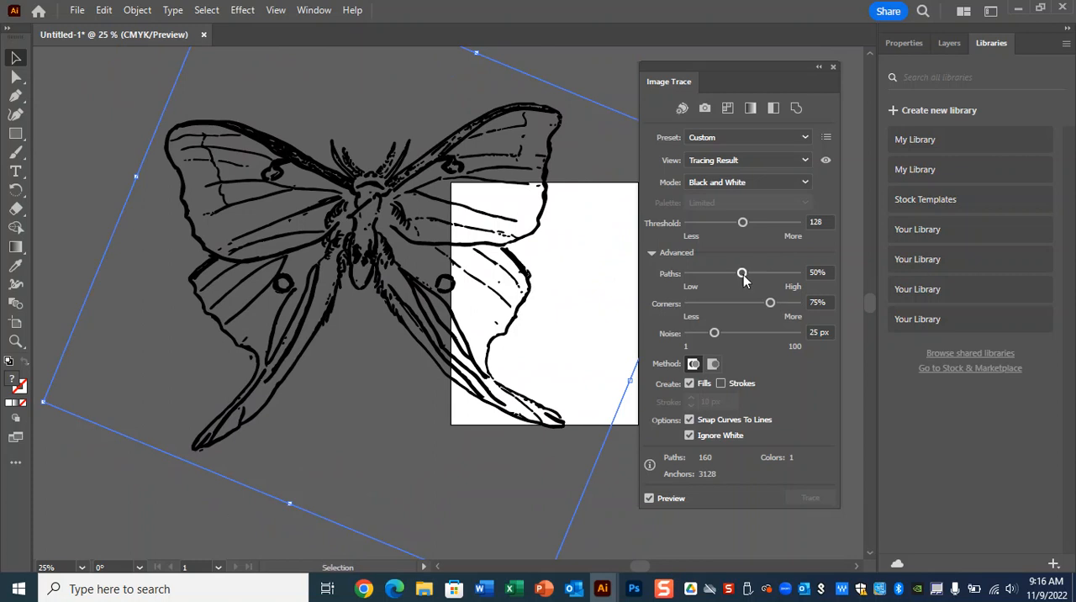
drag(743, 224, 760, 225)
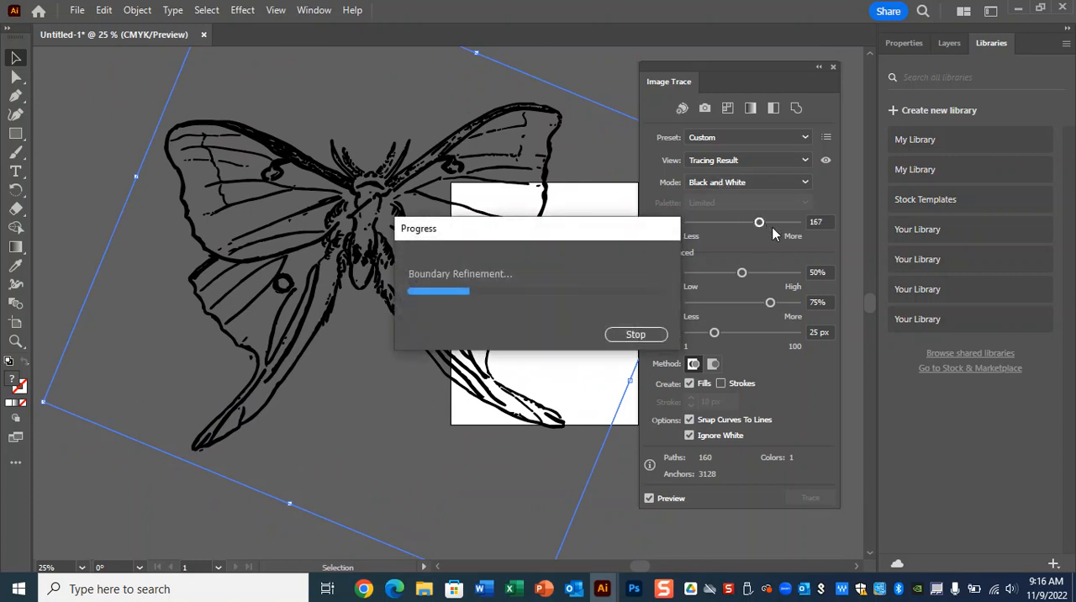
click(743, 274)
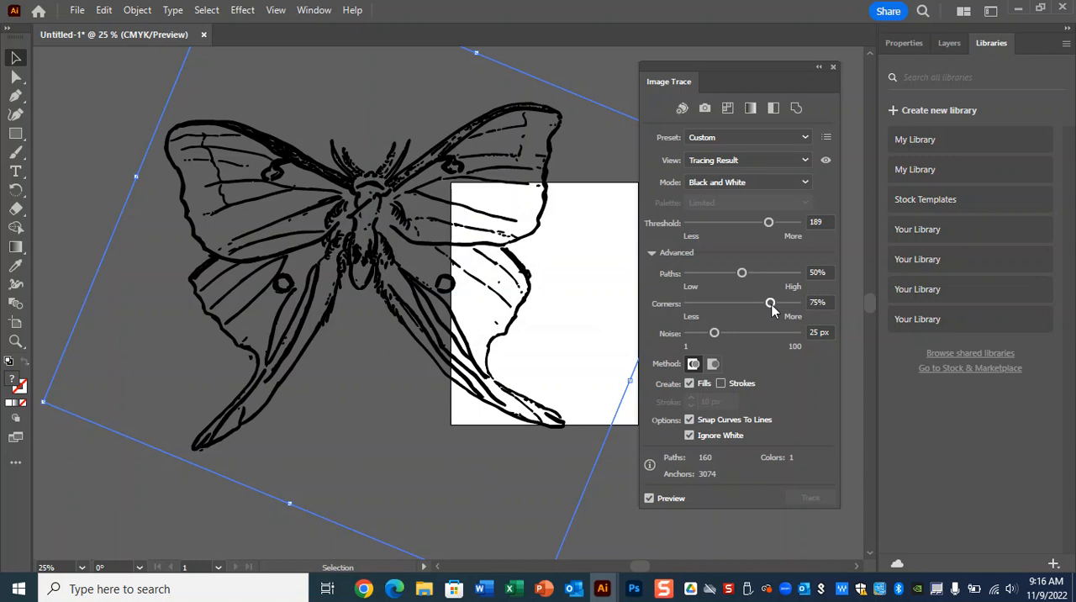
drag(772, 304, 782, 305)
click(774, 274)
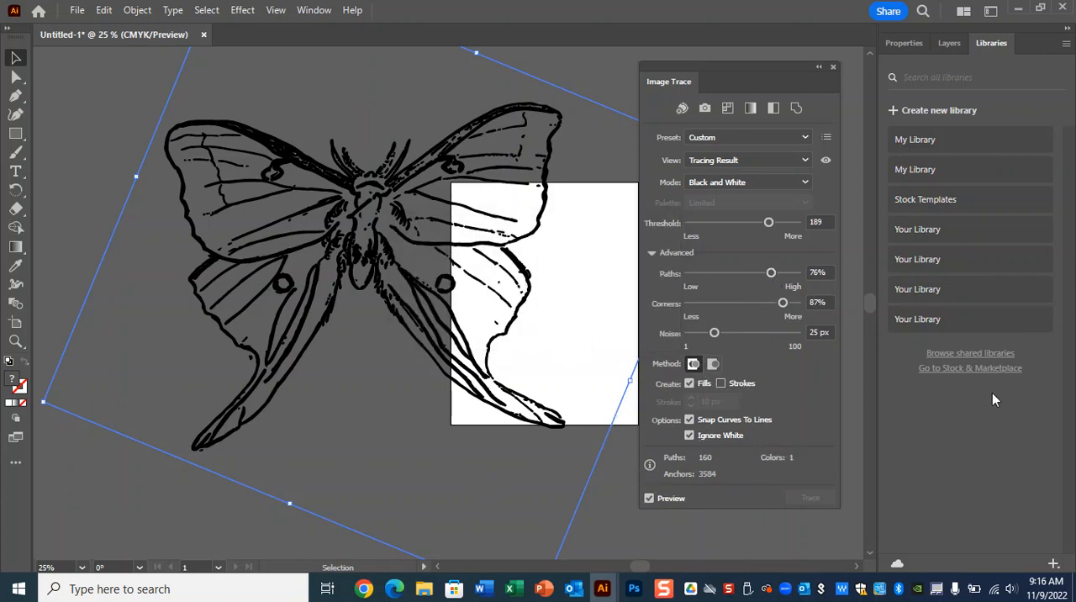
Step: Expand the traced moth into editable vector paths and close the Image Trace settings
key(ctrl+minus)
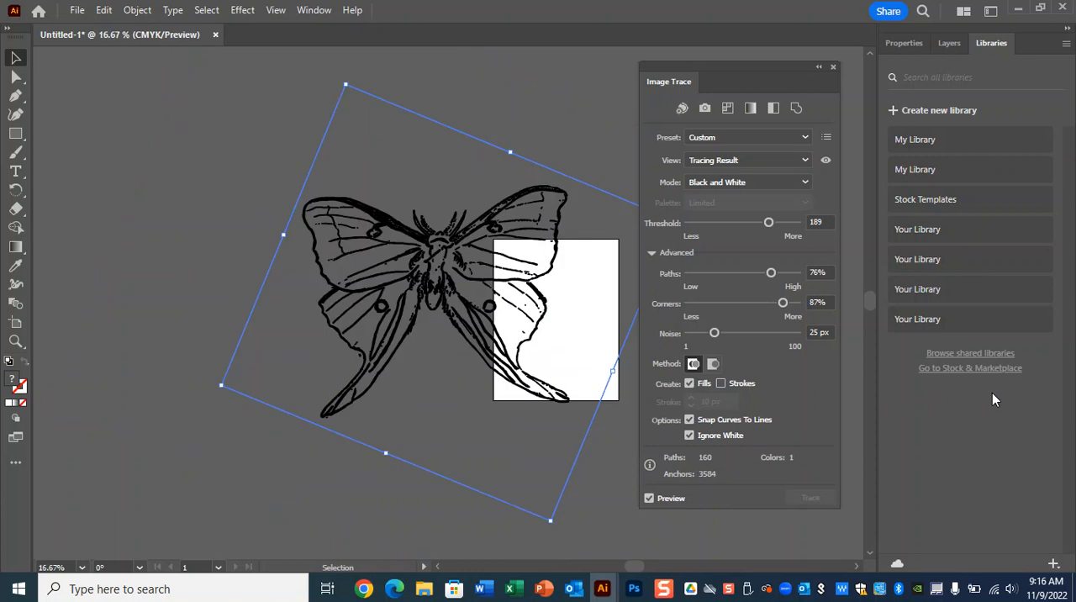
click(104, 10)
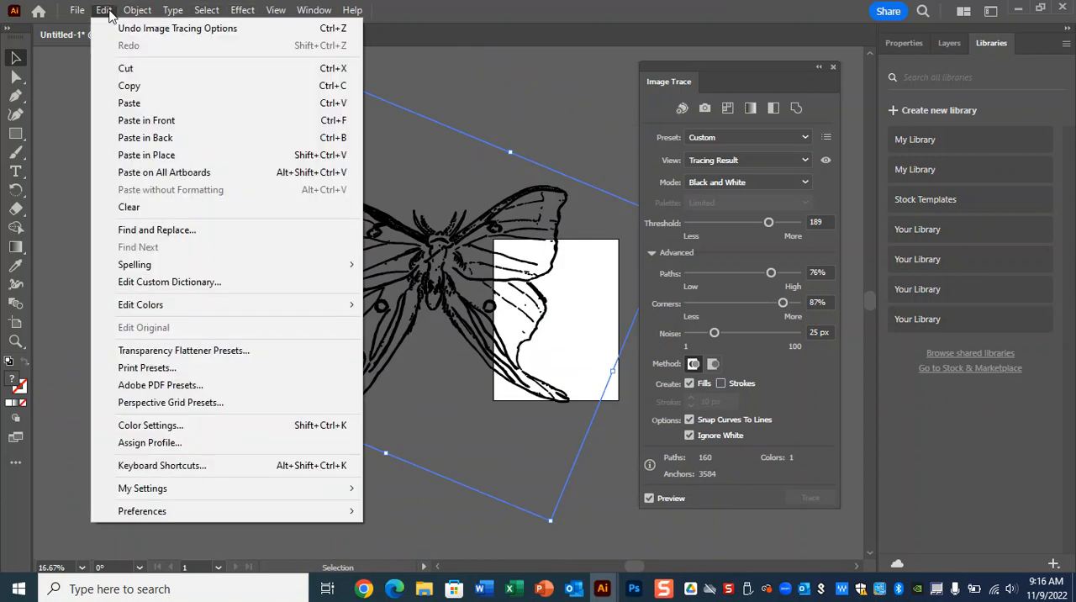
click(593, 93)
click(593, 227)
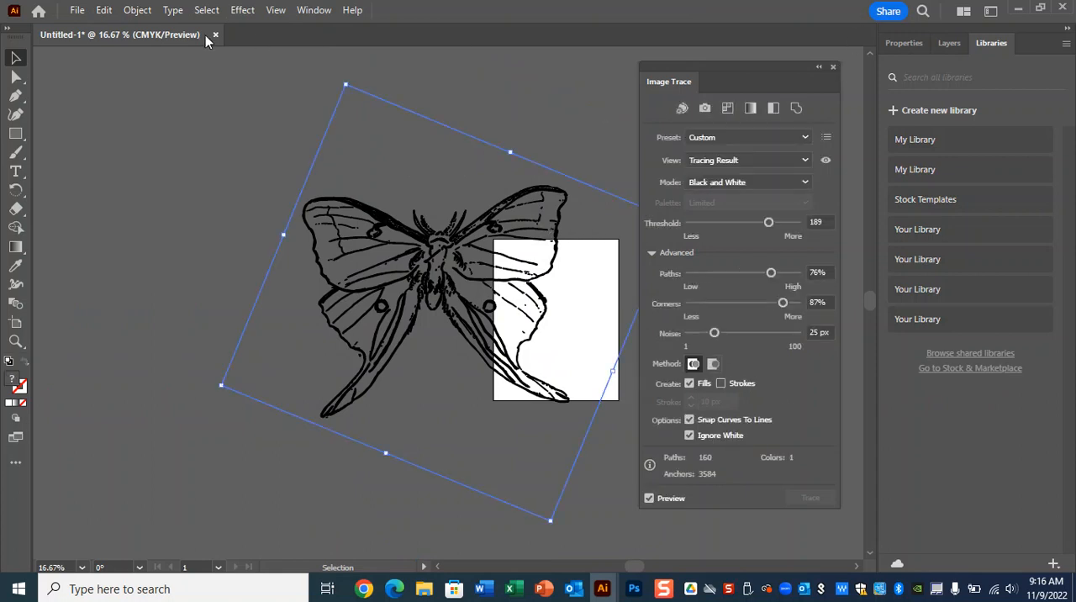
click(139, 12)
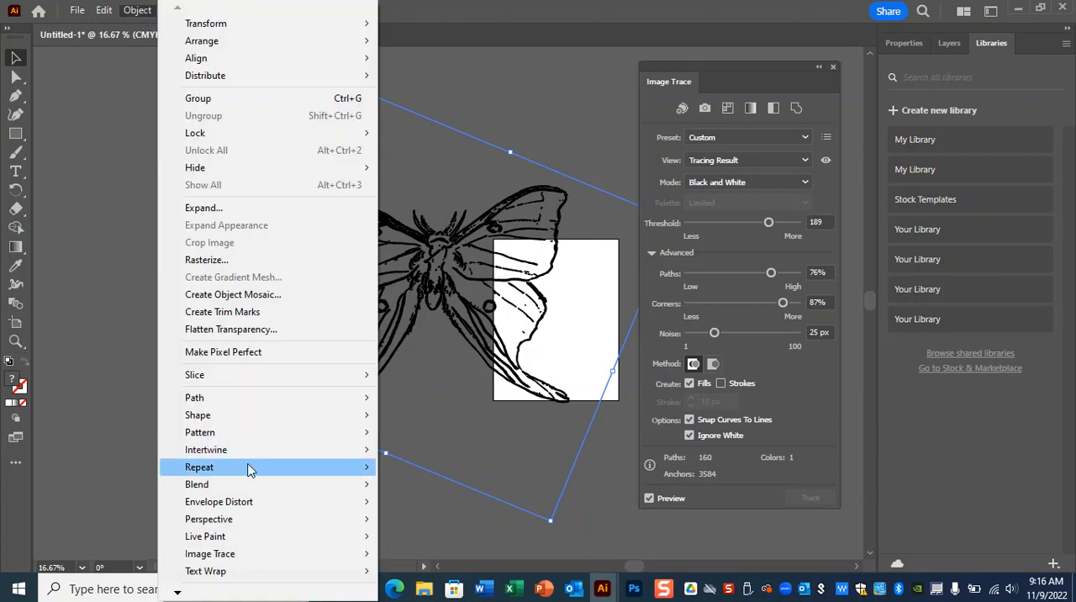
click(242, 208)
click(501, 384)
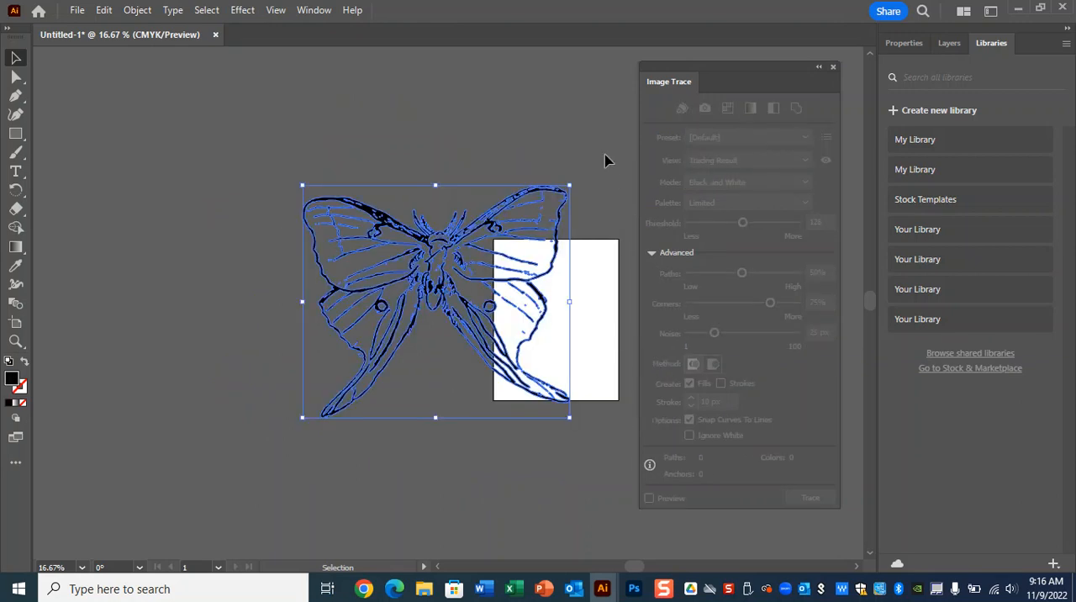
click(605, 160)
click(833, 66)
Step: Center the expanded moth over the artboard and scale it down proportionally to the artboard's width
mouse_move(530, 299)
mouse_down()
mouse_move(694, 324)
mouse_move(580, 318)
mouse_move(626, 319)
mouse_up()
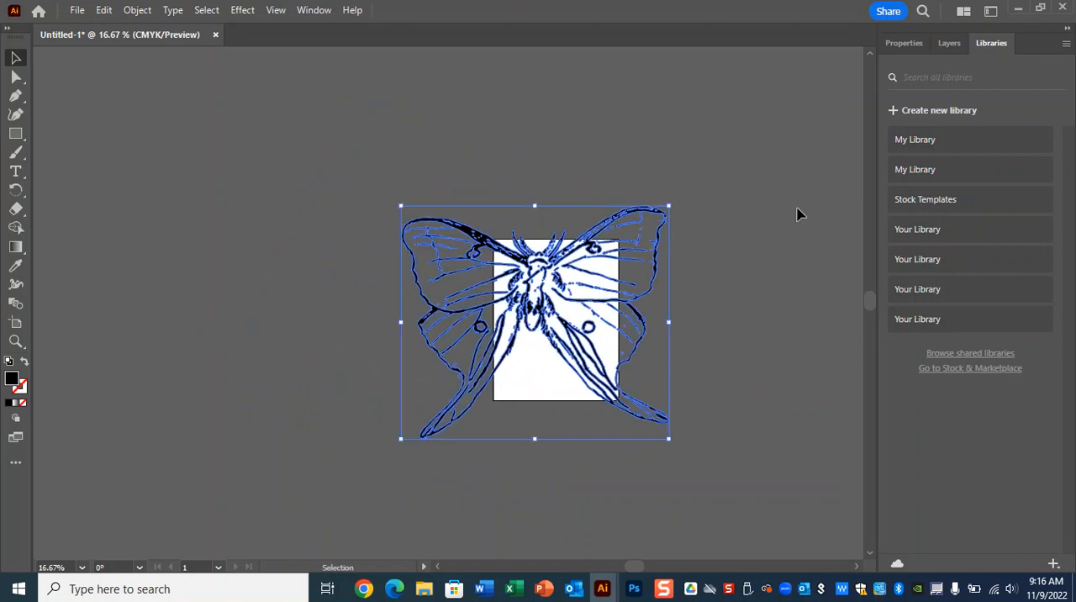
key(ctrl+equal)
key(ctrl+equal)
key(ctrl+equal)
mouse_move(696, 253)
mouse_down()
mouse_move(756, 271)
mouse_move(712, 288)
mouse_move(745, 291)
mouse_up()
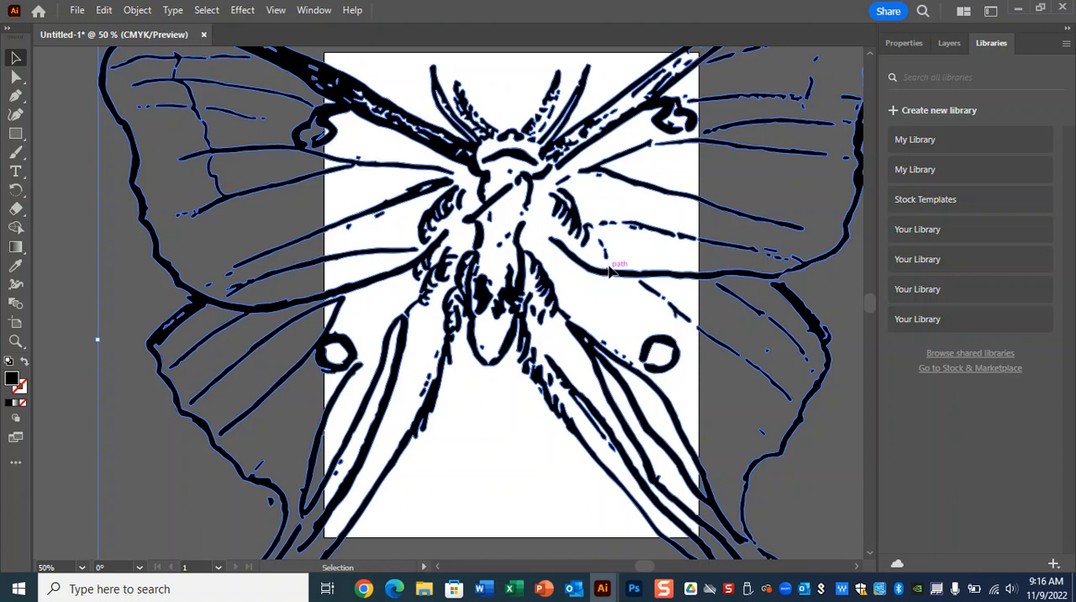
drag(595, 275, 631, 235)
key(ctrl+minus)
key(ctrl+minus)
key(ctrl+minus)
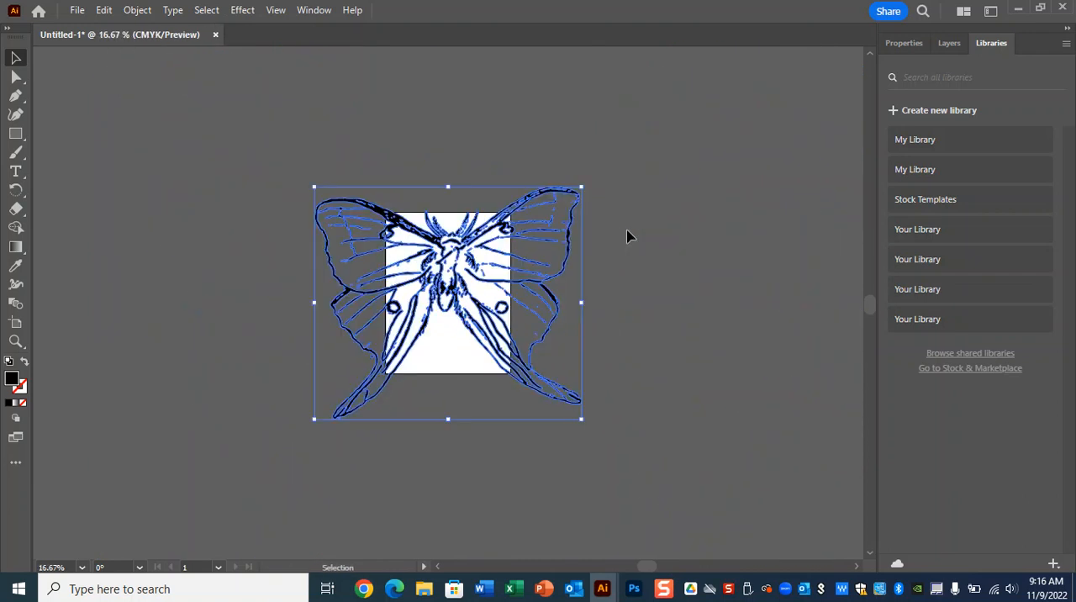
drag(584, 187, 511, 237)
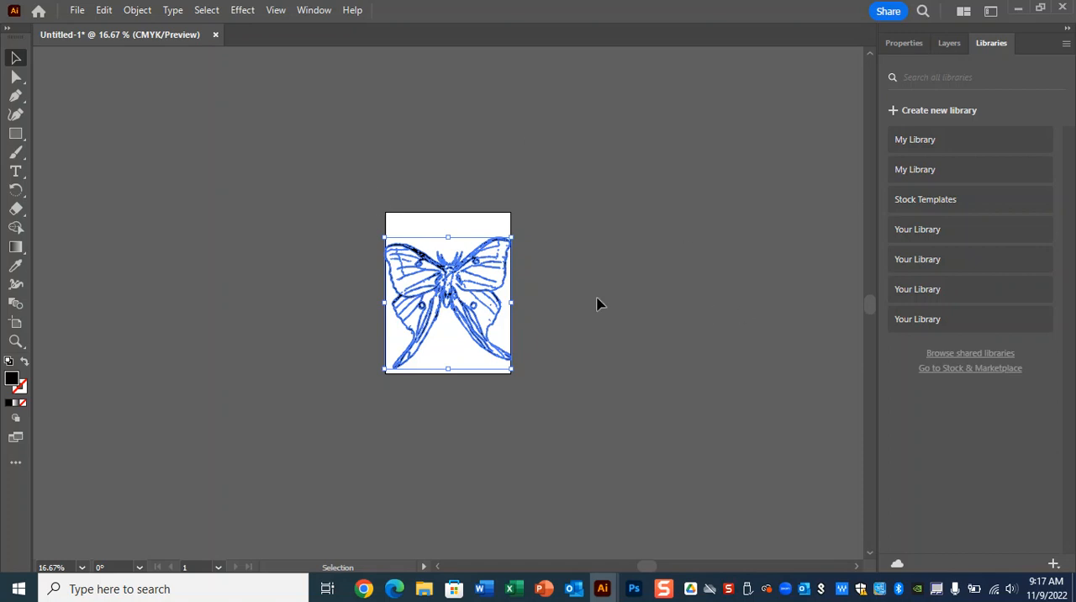
Step: Ungroup the expanded moth artwork
key(ctrl+plus)
key(ctrl+plus)
key(ctrl+plus)
key(ctrl+plus)
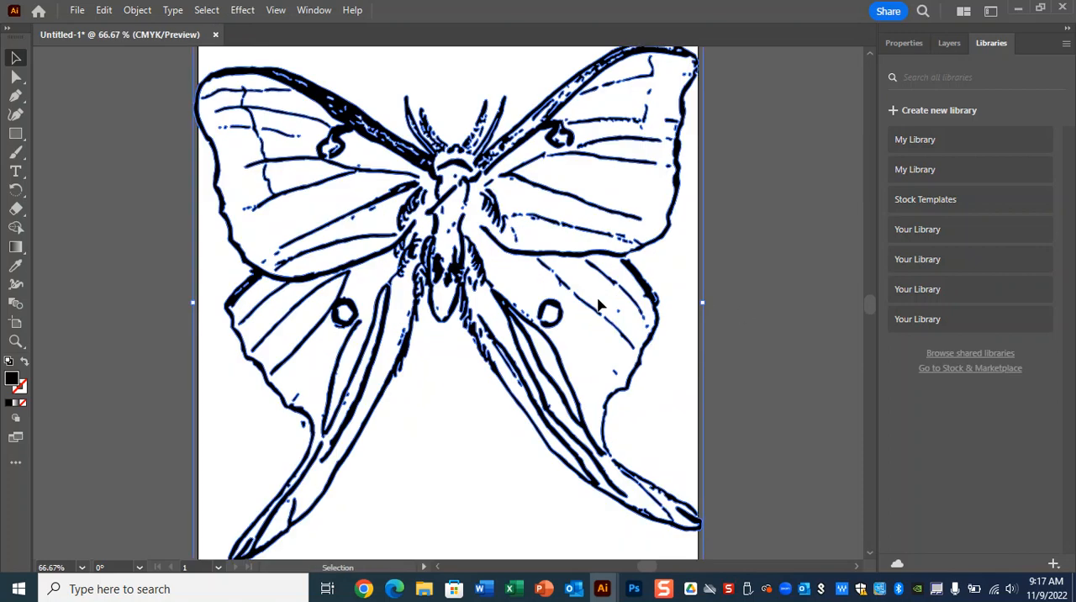
right_click(587, 261)
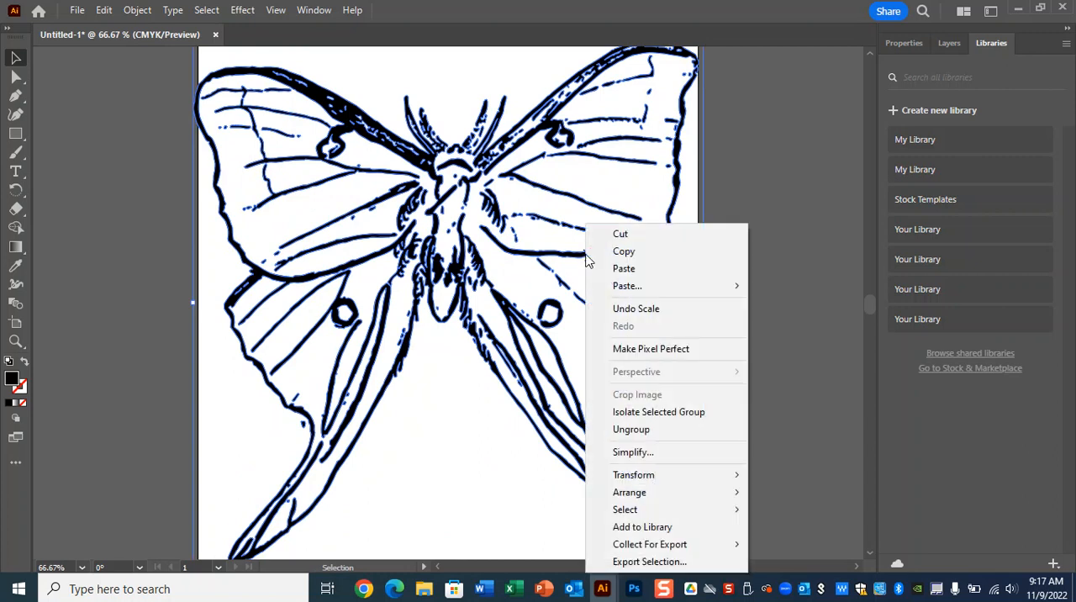
key(ctrl)
key(ctrl)
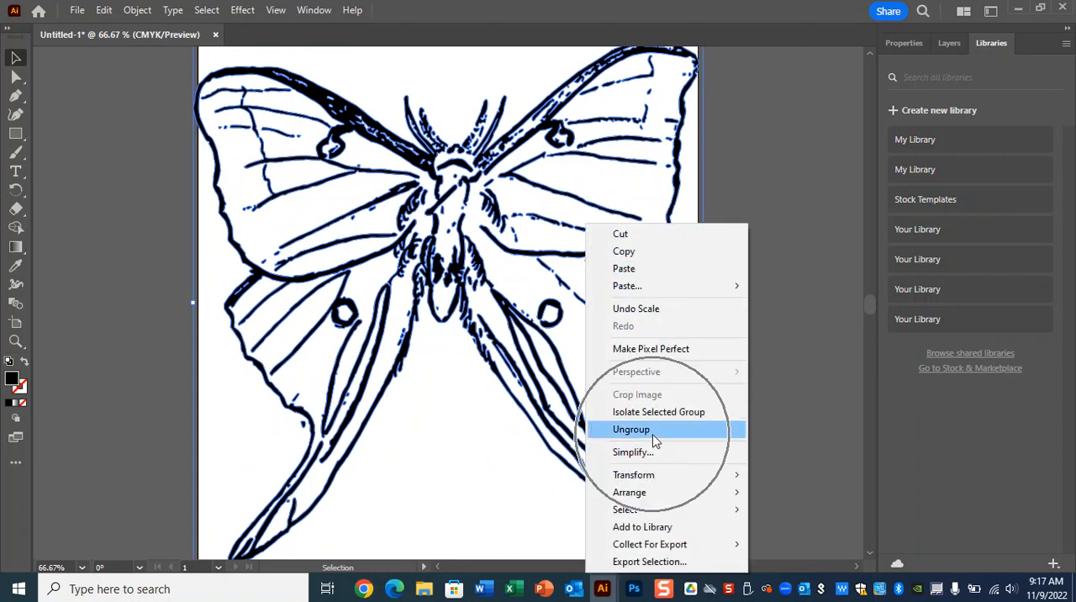
click(823, 335)
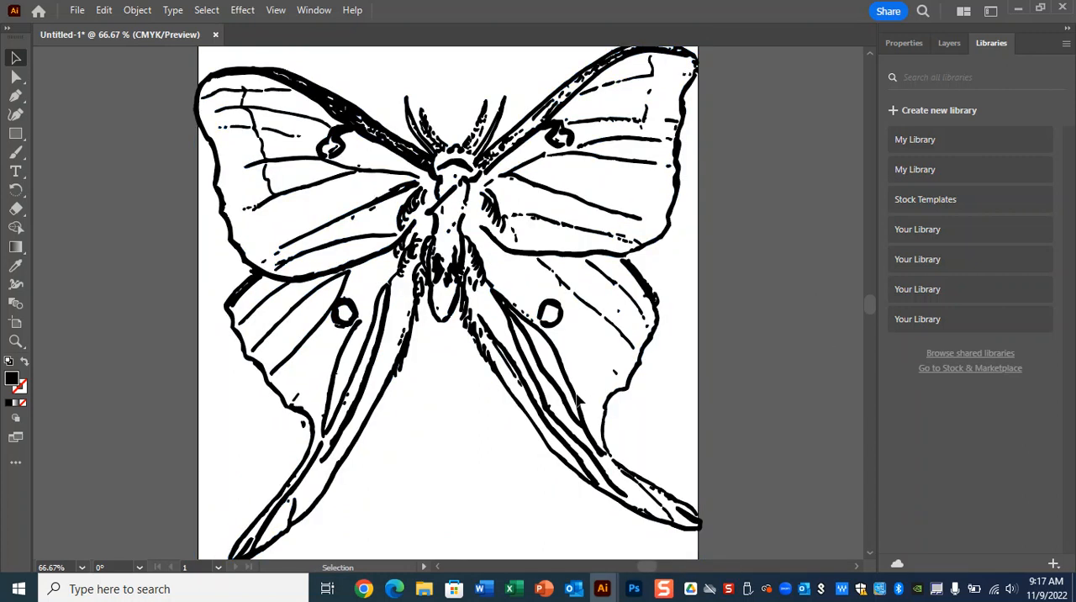
click(562, 317)
right_click(562, 318)
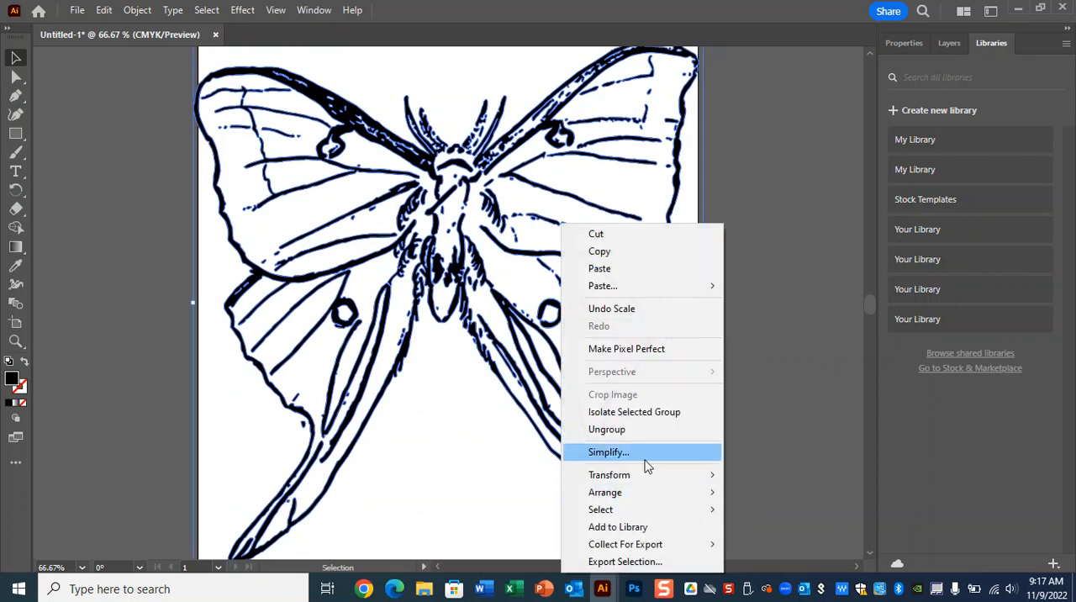
click(644, 431)
click(753, 383)
Step: Ungroup the selected moth artwork's nested group again, then clear the selection
click(555, 312)
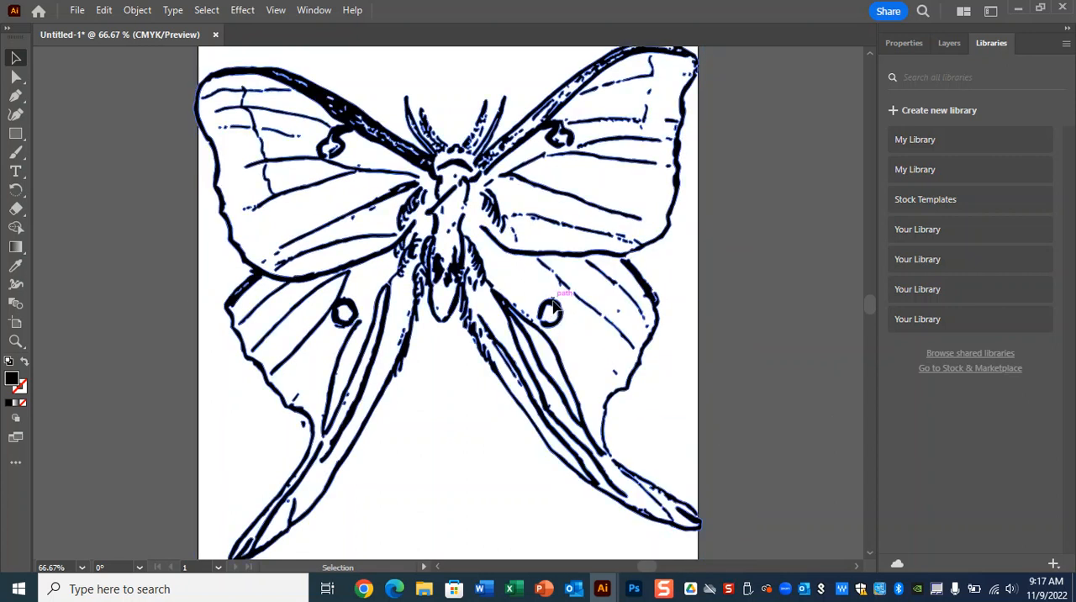
right_click(558, 313)
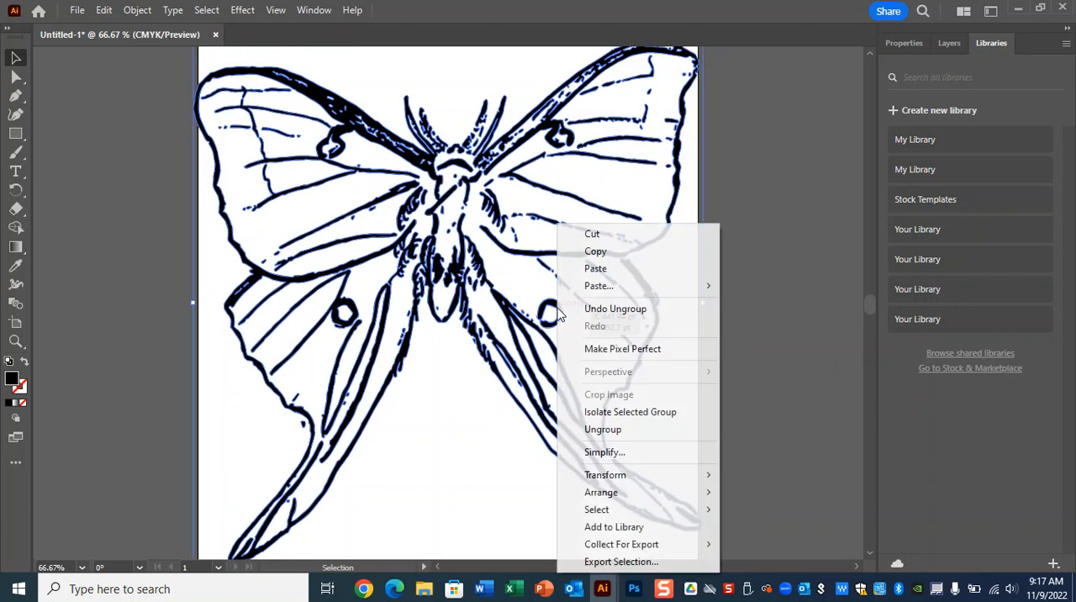
click(654, 429)
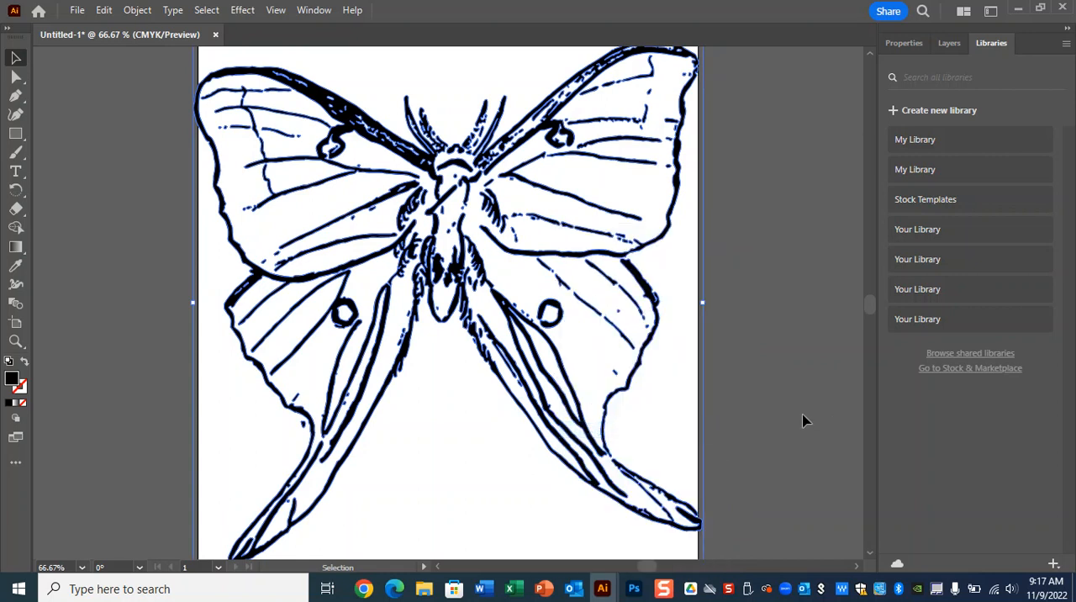
click(805, 402)
Step: Duplicate the right hindwing's ring twice in a diagonal row below it and enlarge the lowest copy
click(559, 312)
key(ctrl+c)
drag(551, 313, 573, 353)
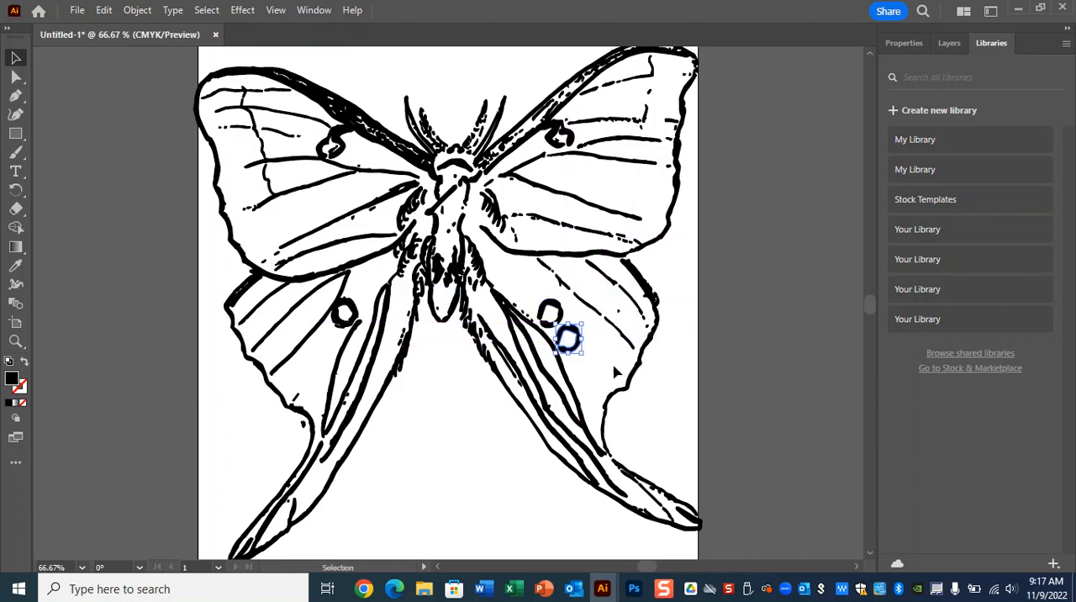
key(ctrl+v)
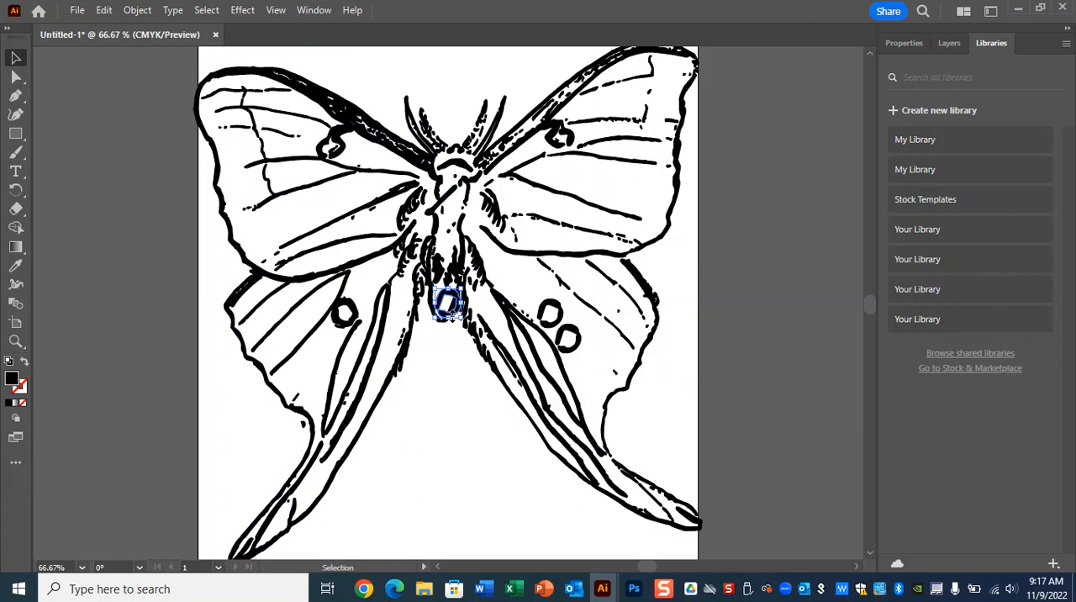
drag(461, 322, 609, 373)
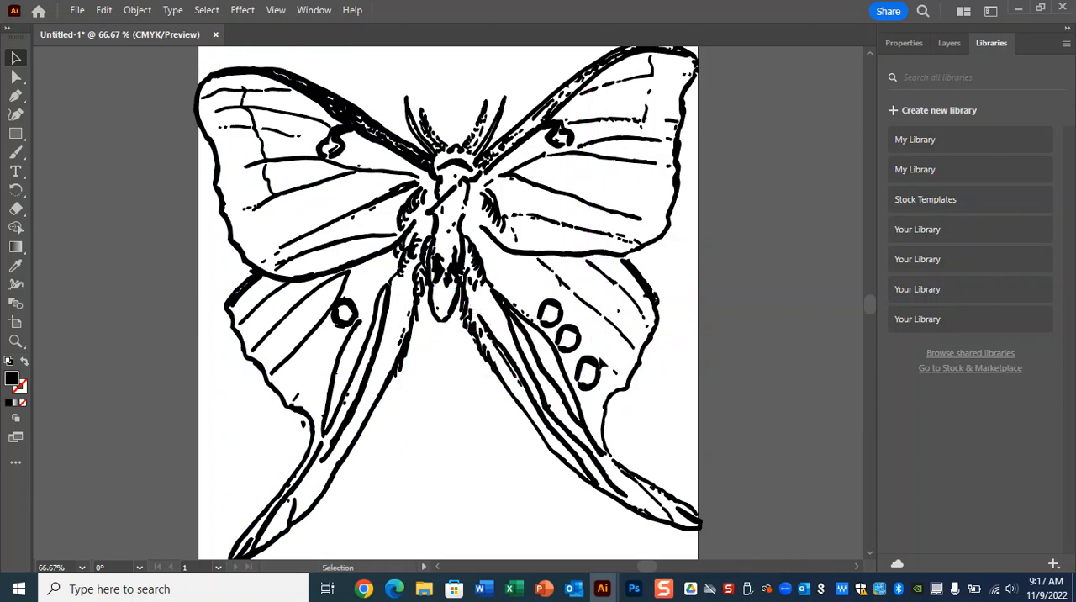
drag(602, 353, 608, 345)
click(759, 416)
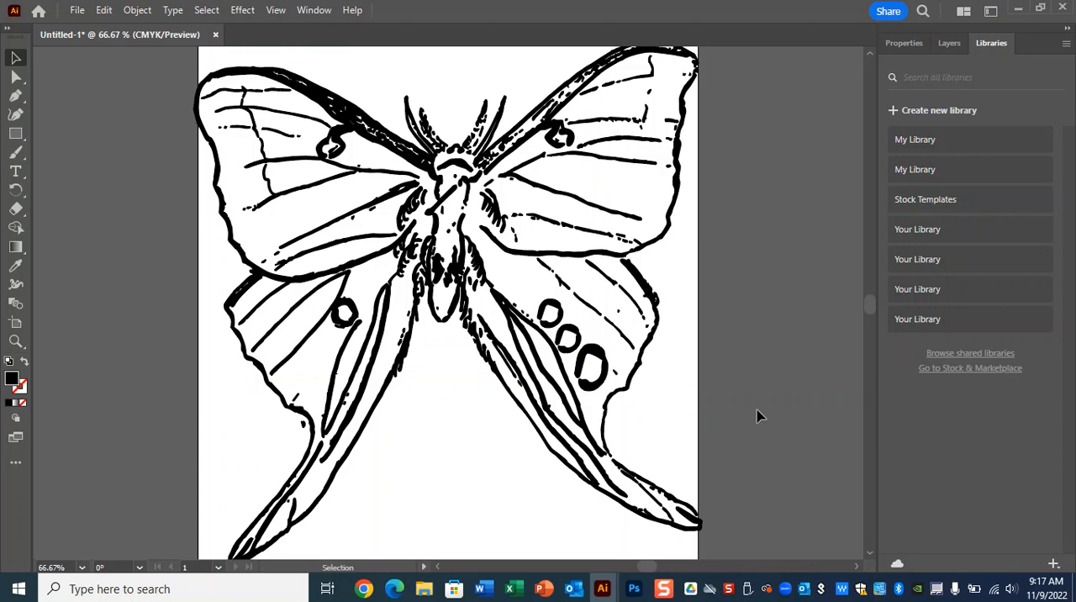
Step: Select the two added rings on the right hindwing and copy them onto the left hindwing
click(578, 339)
shift+click(599, 351)
drag(600, 358, 328, 377)
Step: Reflect the two copied rings horizontally and move them below the left hindwing's original ring
right_click(327, 376)
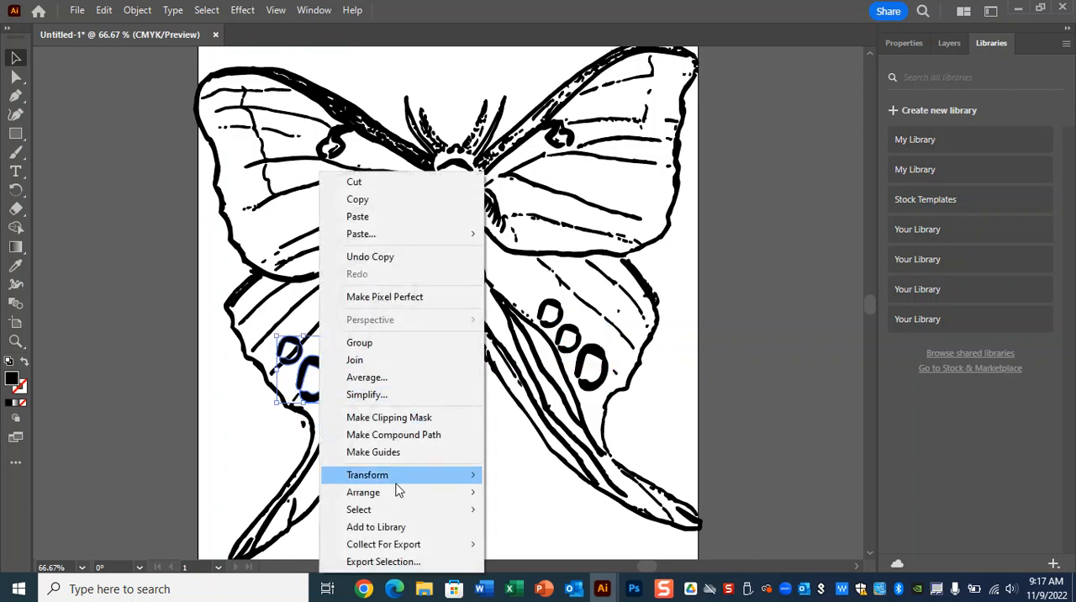
mouse_move(395, 478)
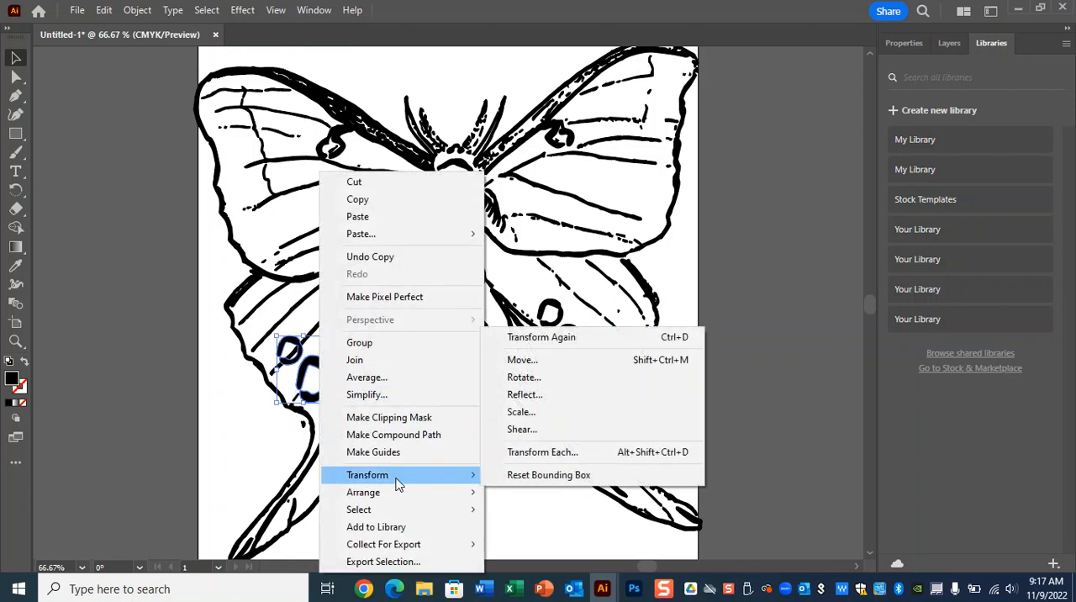
click(575, 394)
click(541, 391)
drag(321, 360, 328, 357)
key(Return)
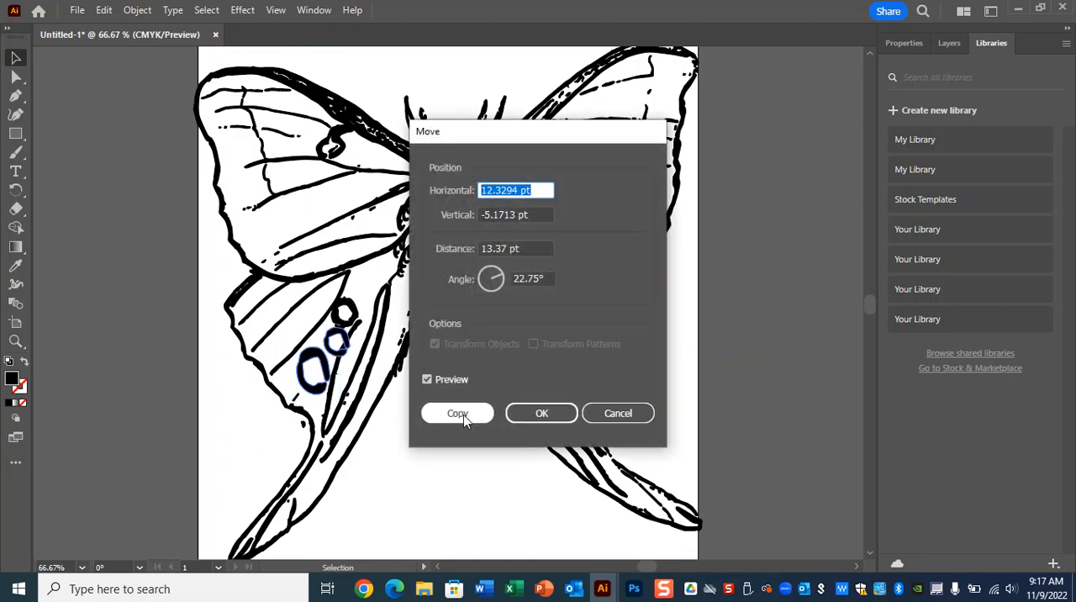
click(615, 413)
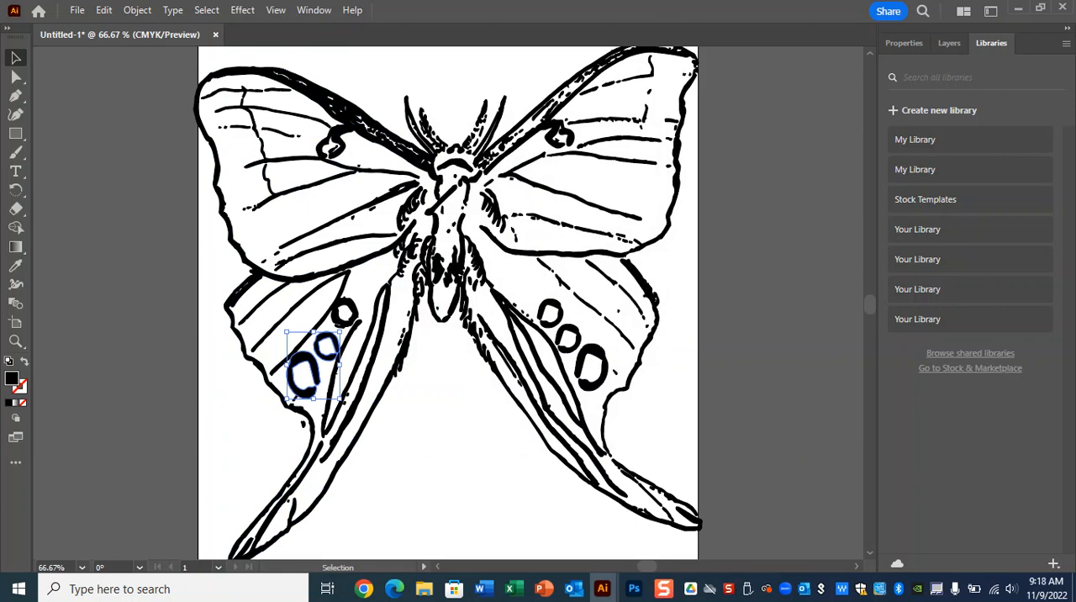
Step: Switch to Photoshop, create an 8 x 10 inch RGB document at 300 pixels/inch, and paste the clipboard content into it
click(636, 592)
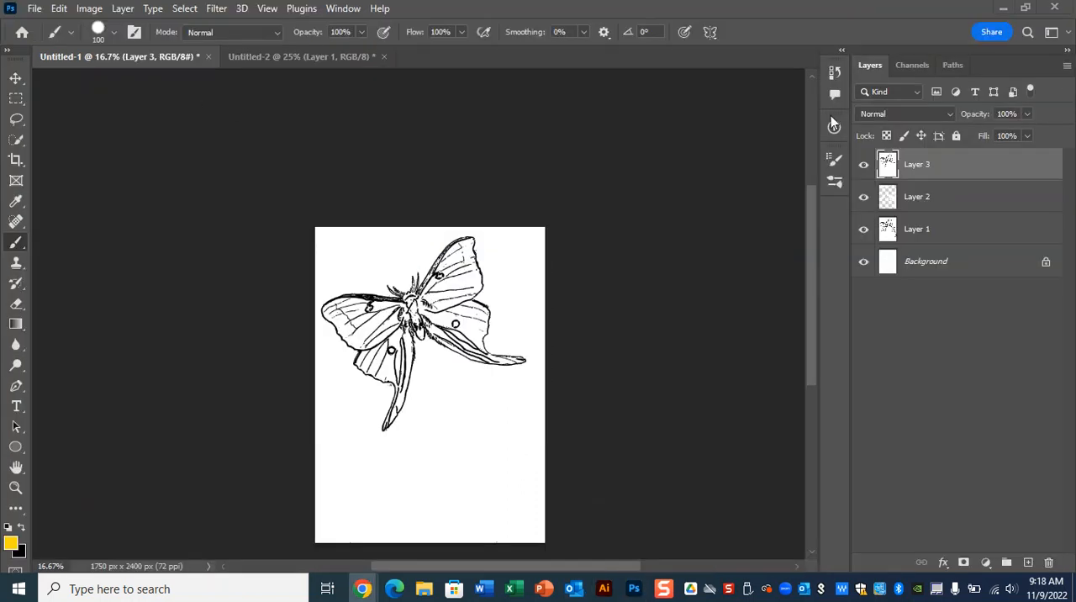
key(ctrl+shift+d)
click(34, 8)
click(52, 25)
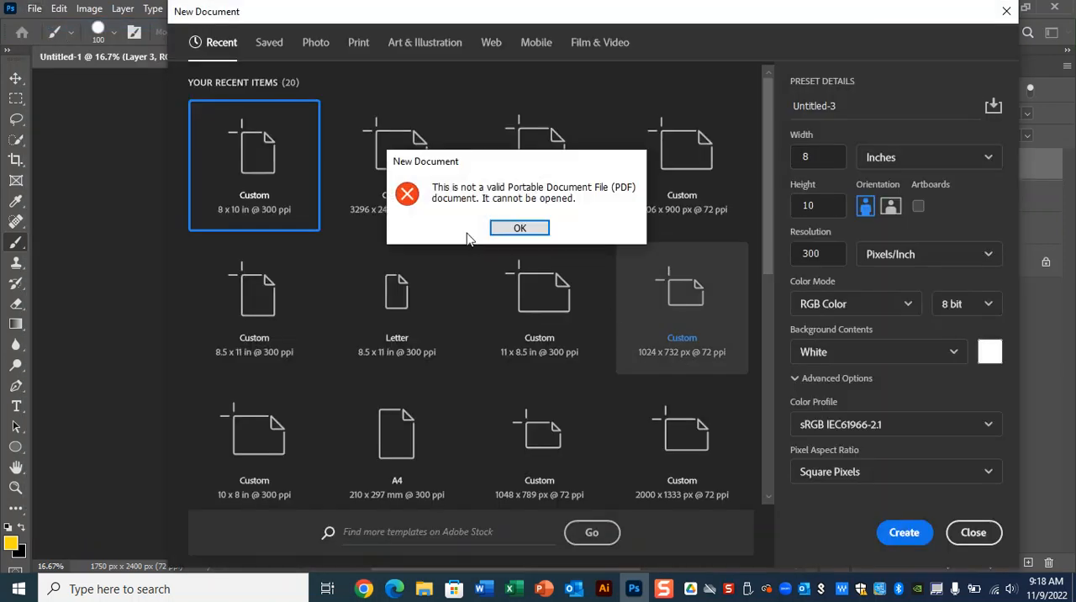
click(527, 232)
click(519, 228)
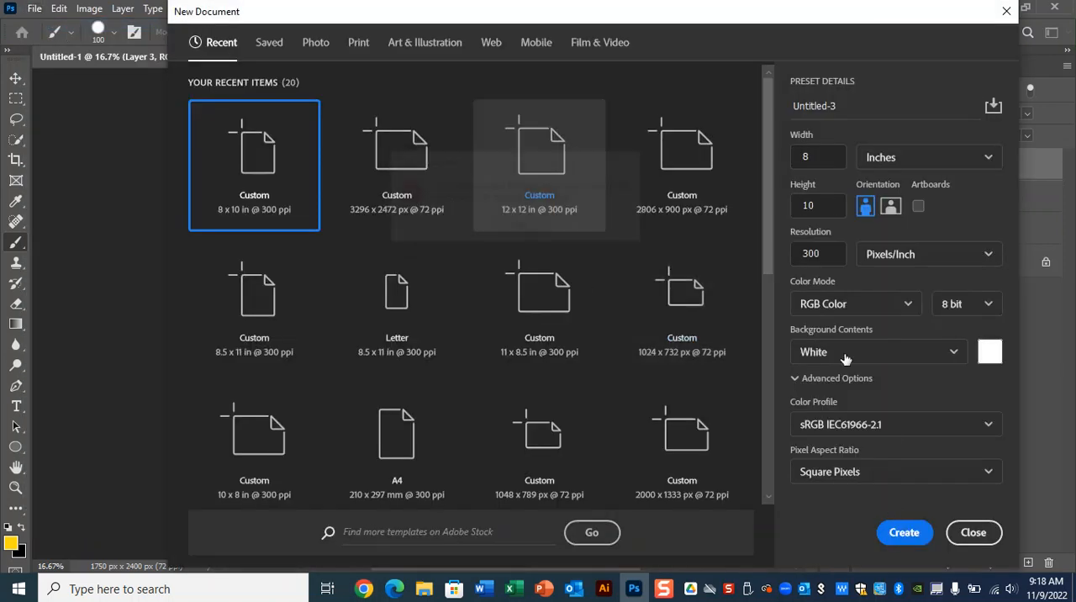
click(904, 532)
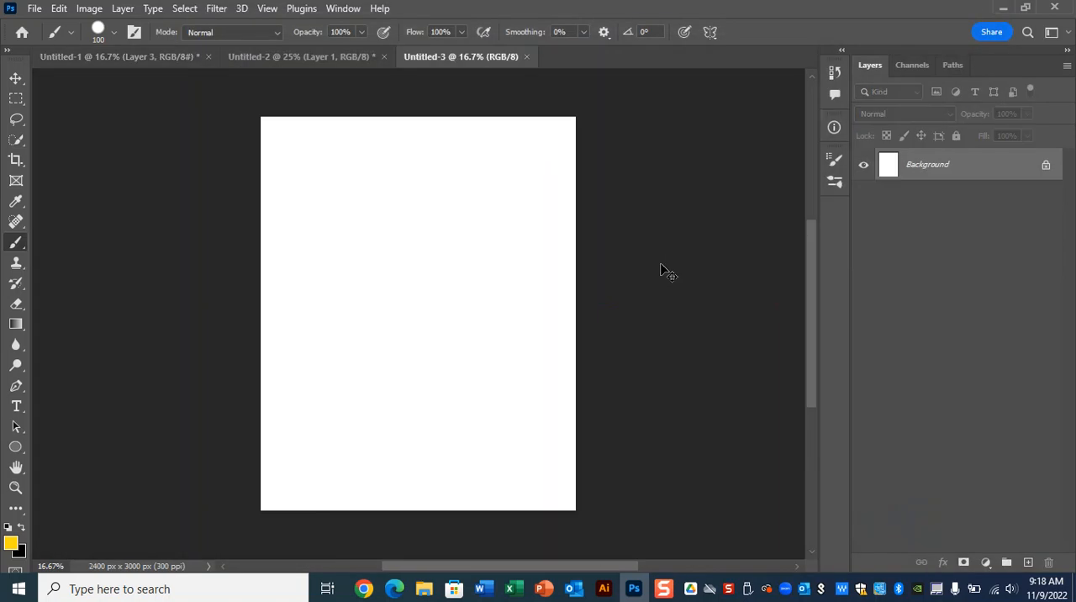
key(ctrl+v)
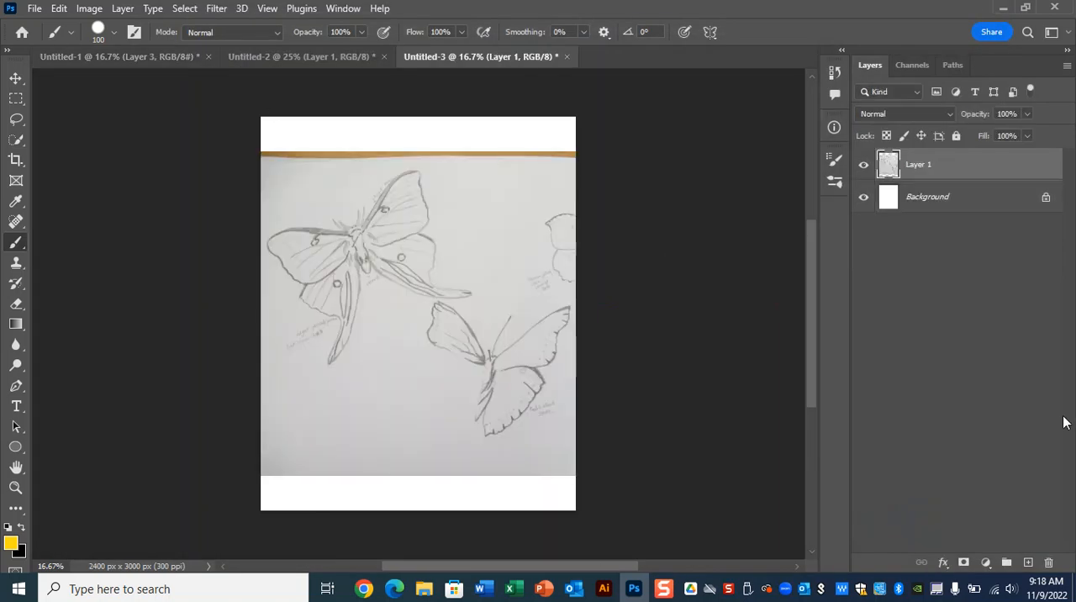
Step: In the Untitled-2 Photoshop document, add a Solid Color fill layer between the background and the moth line art
mouse_move(604, 588)
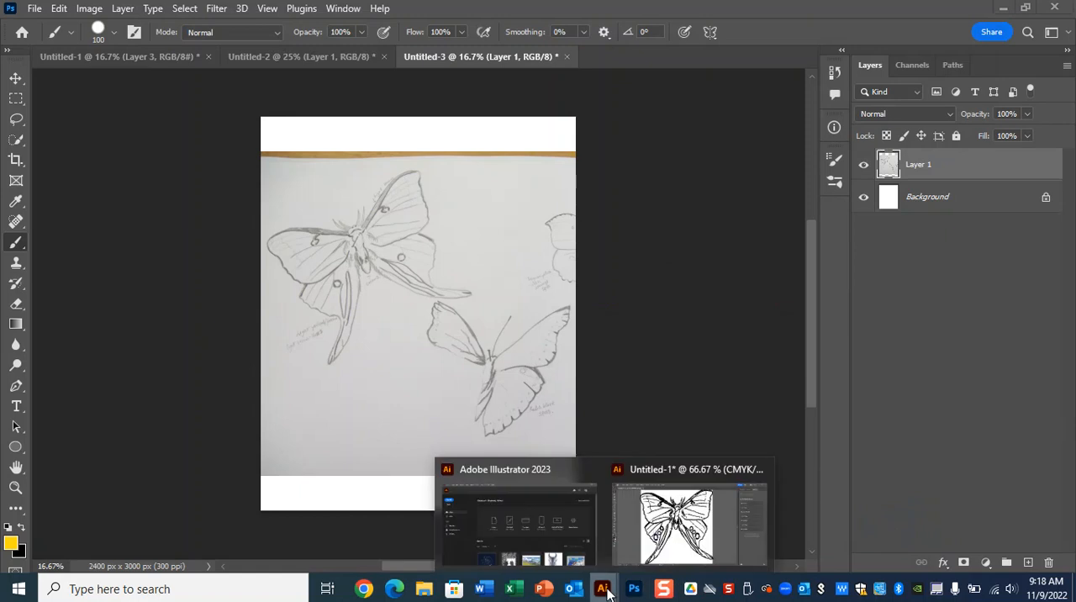
click(728, 533)
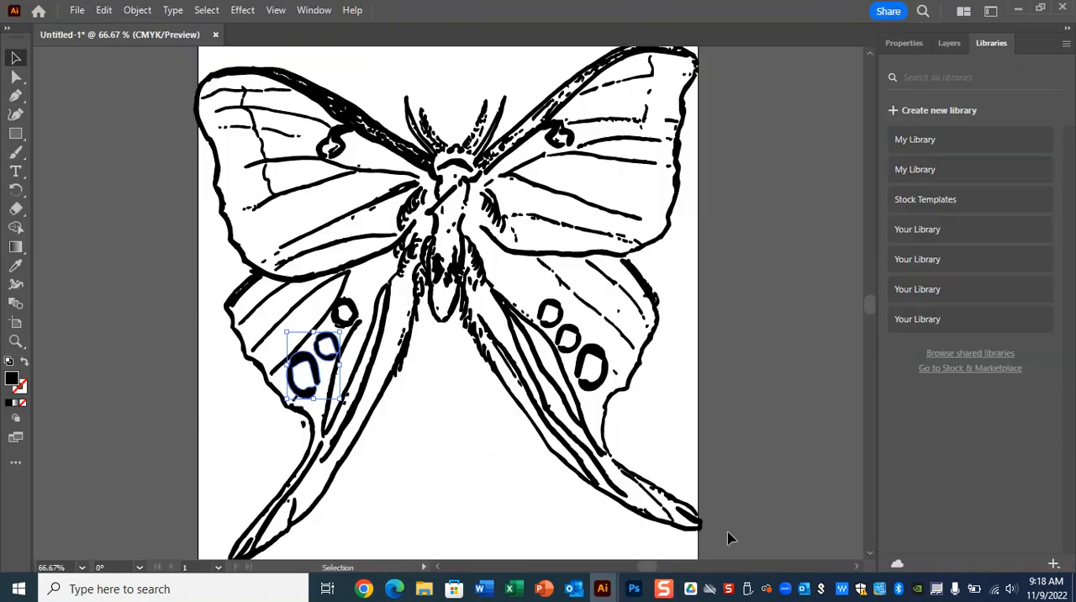
click(634, 588)
click(370, 57)
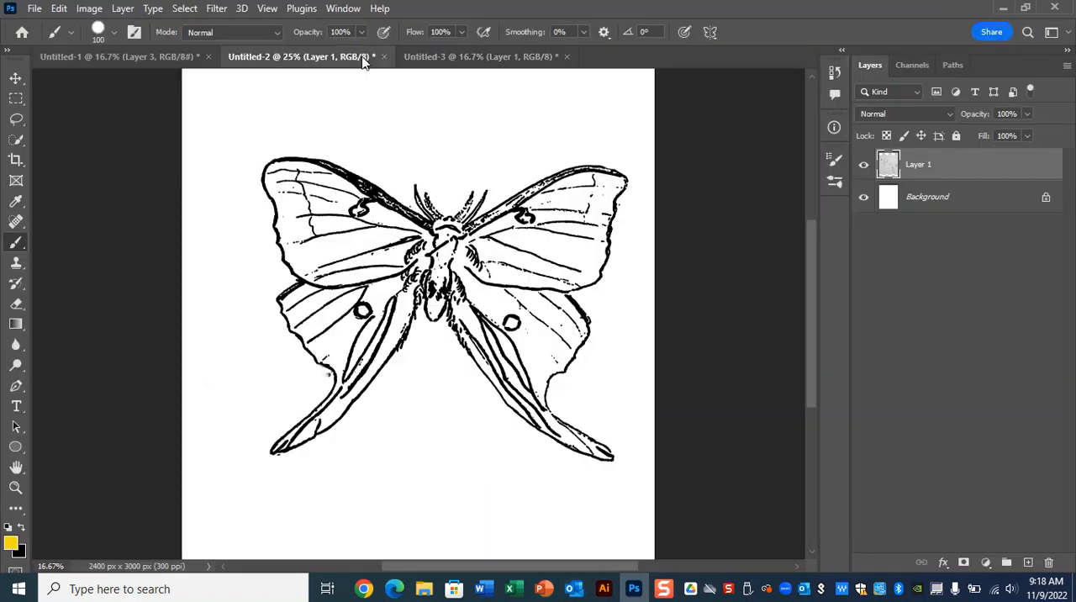
click(131, 56)
click(261, 56)
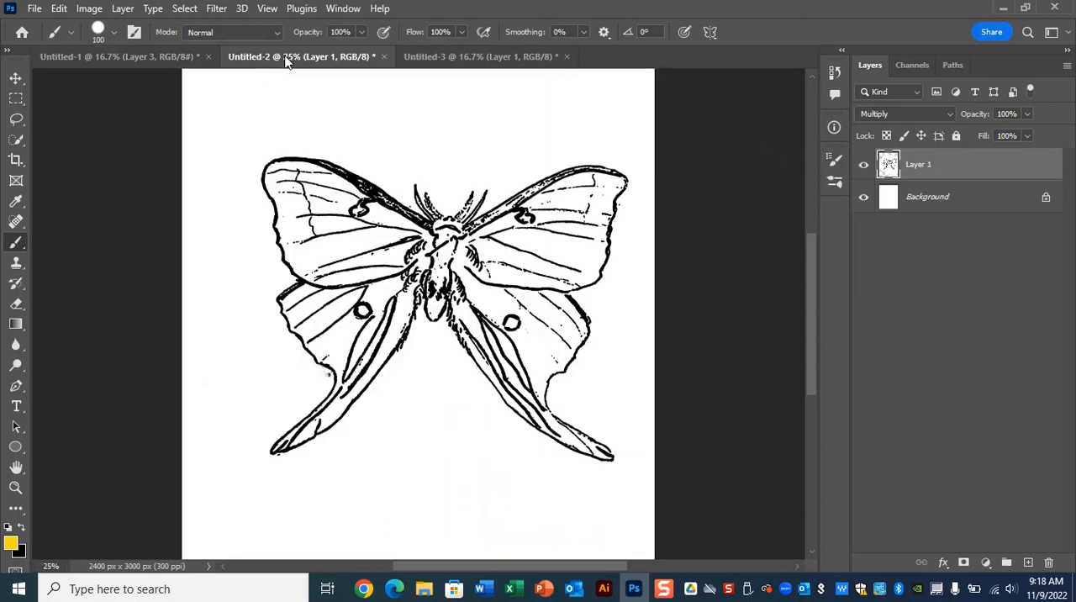
click(969, 202)
click(987, 562)
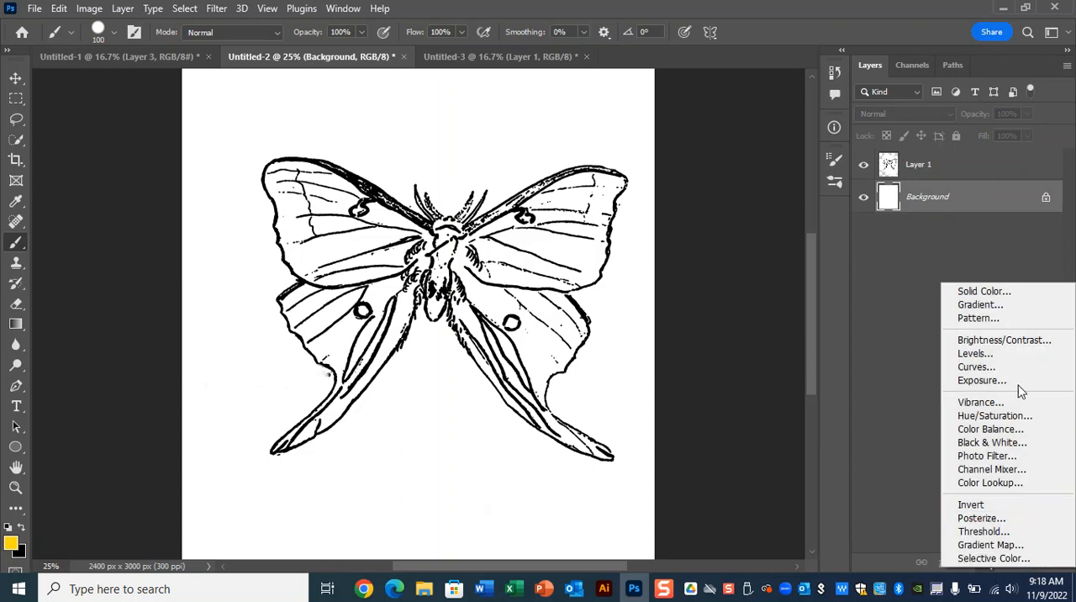
click(1000, 296)
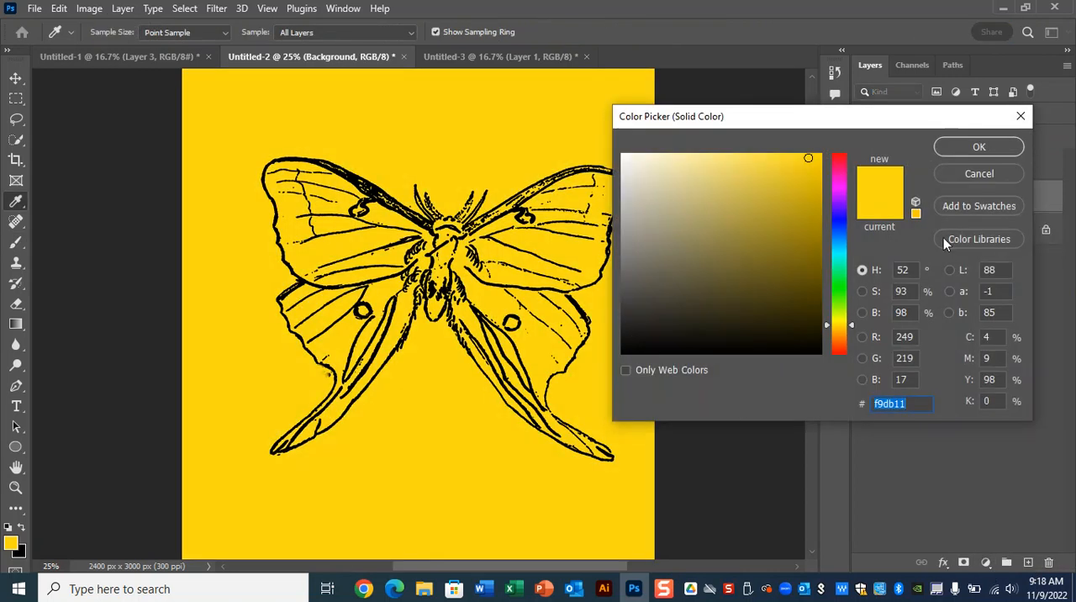